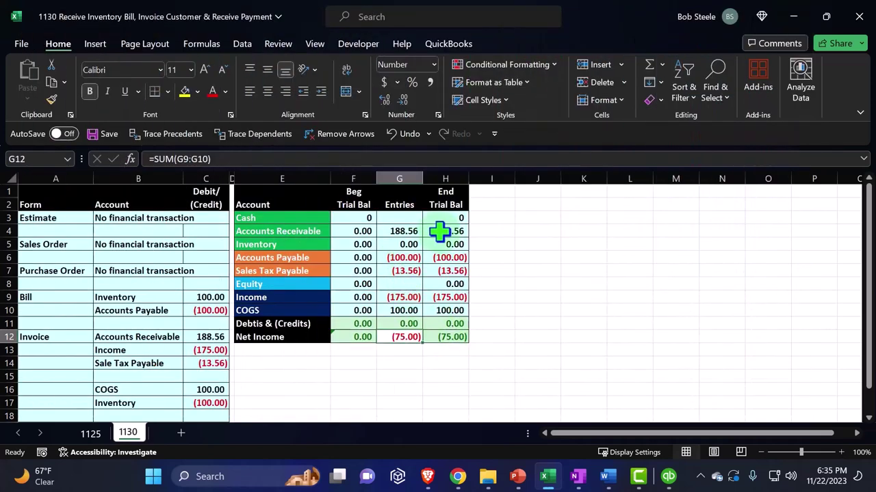
Step: Check the ending Accounts Receivable and Inventory balances, then the sum of ending Income and COGS
click(759, 90)
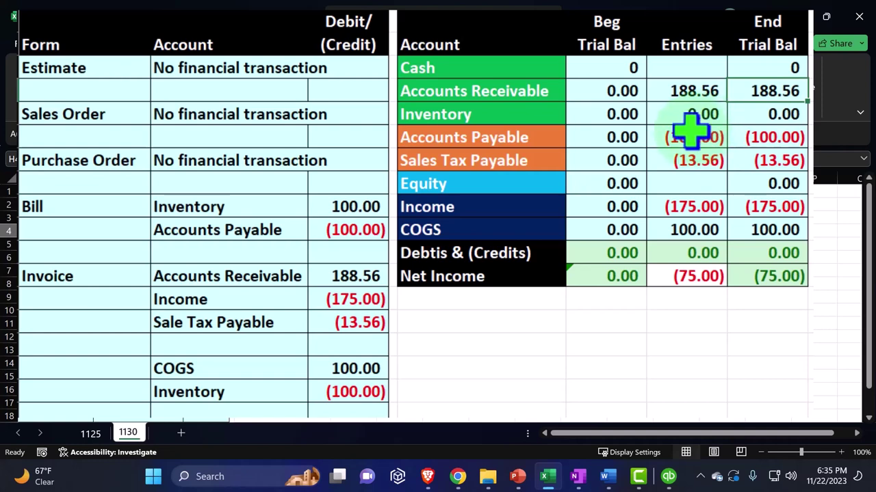
click(759, 120)
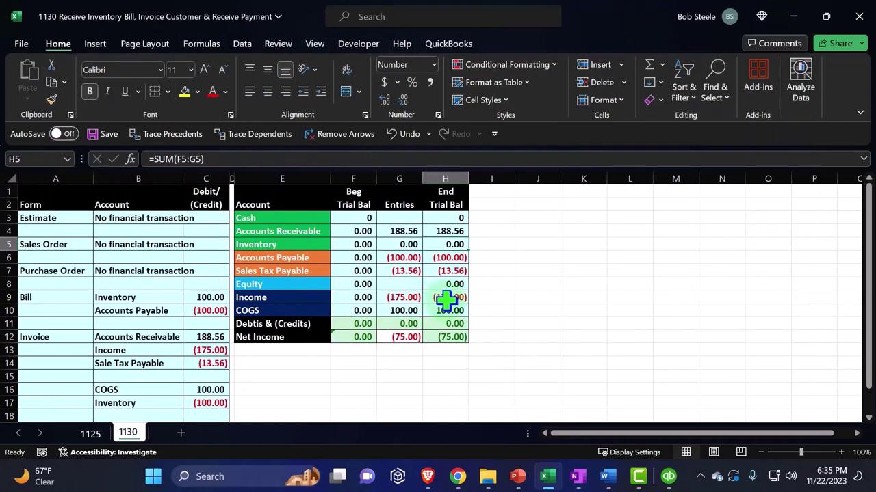
click(767, 209)
drag(768, 209, 769, 226)
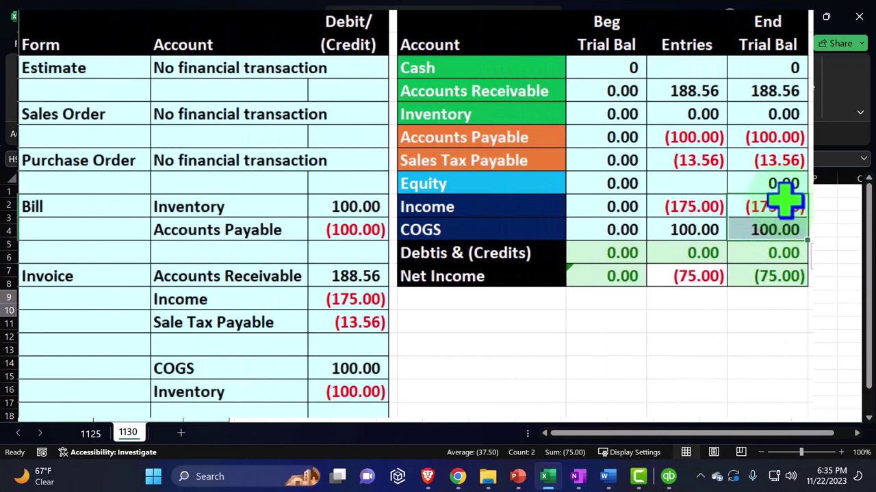
Step: Enter =SUM(H9:H10) in H12 for ending Net Income (75.00), then check the Income and COGS amounts' sum
click(787, 276)
text(=SUM(H9:H10)
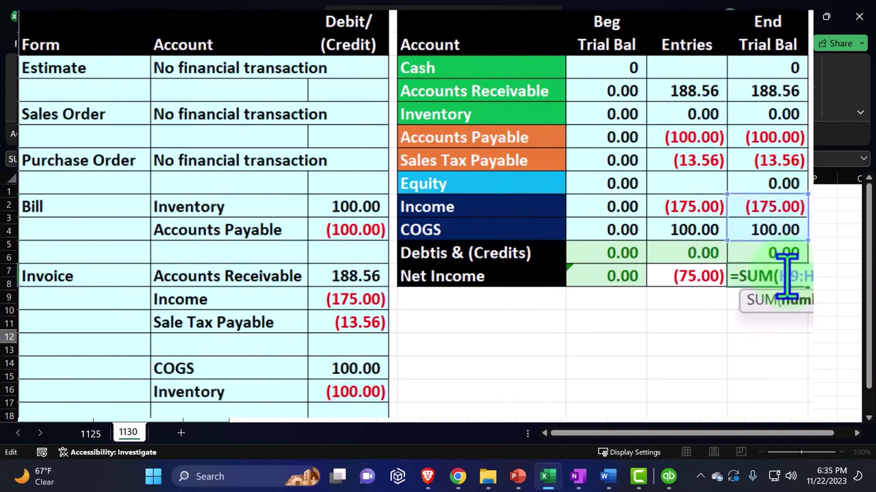
key(Return)
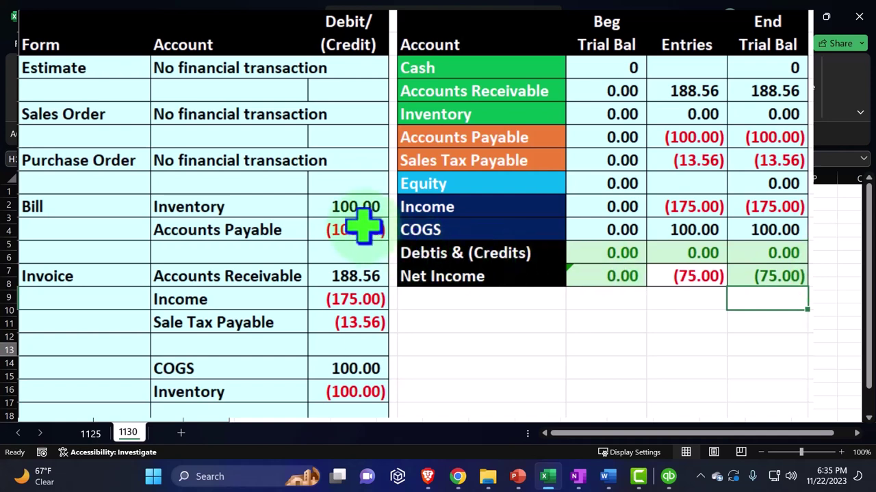
click(344, 301)
ctrl+click(362, 373)
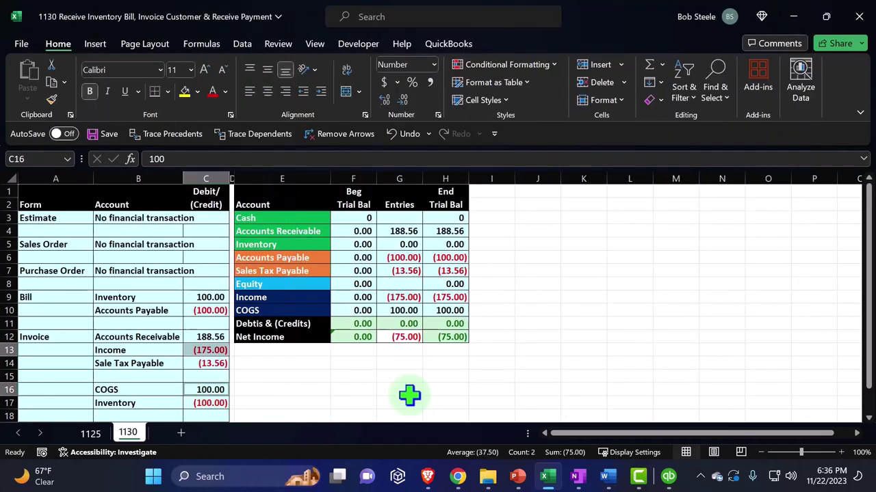
Step: Save and close invoice 1100, making the Net 30 terms change permanent for the customer
click(669, 479)
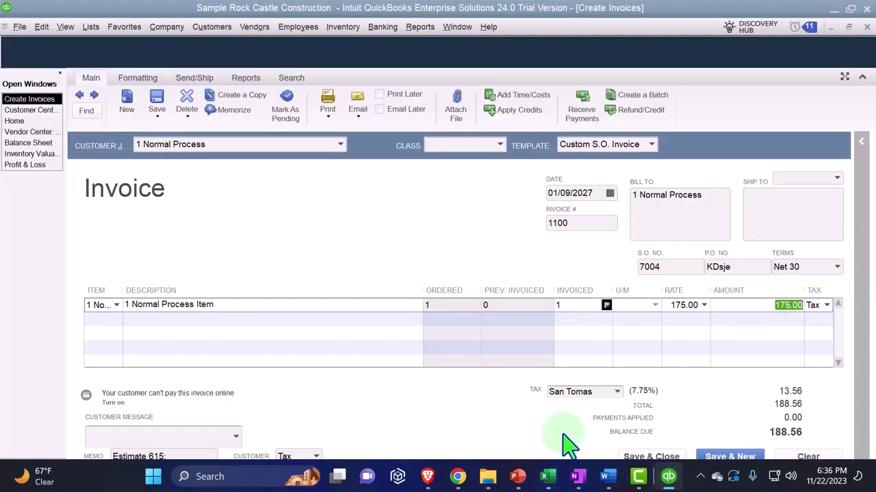
click(674, 457)
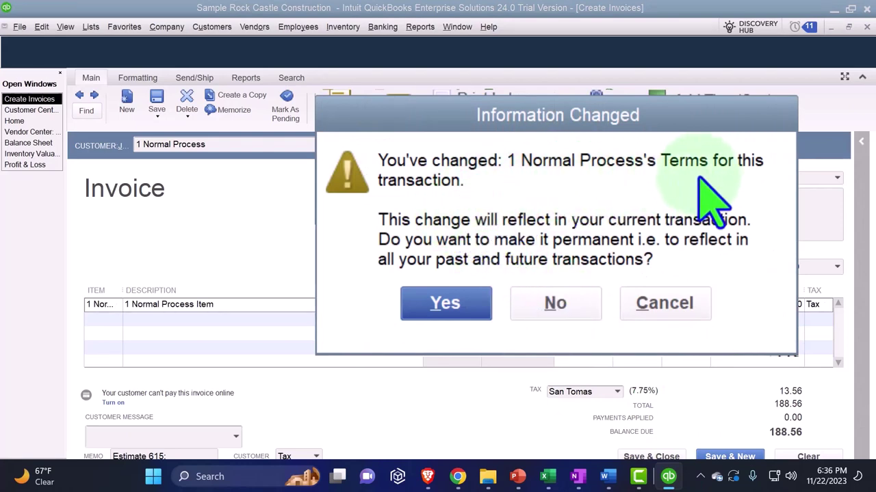
click(448, 304)
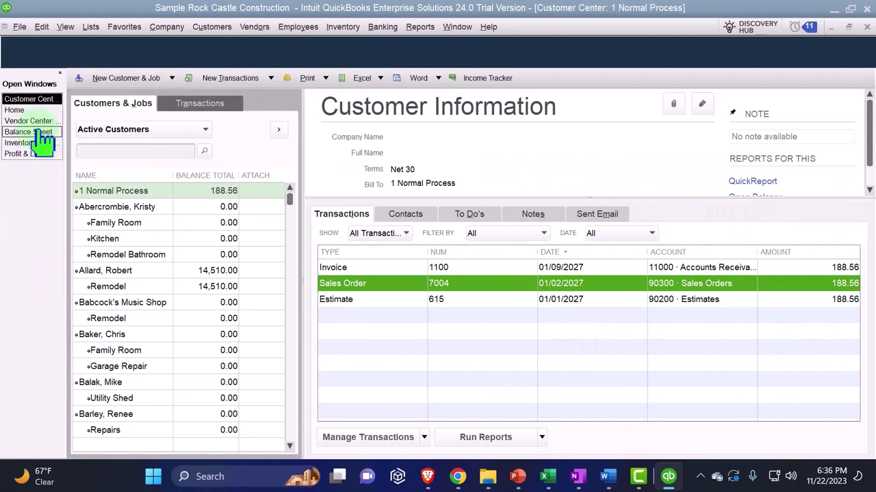
Step: Show Accounts Receivable transactions from 01/01/2027 and compare invoice 1100's 188.56 with Excel
click(40, 132)
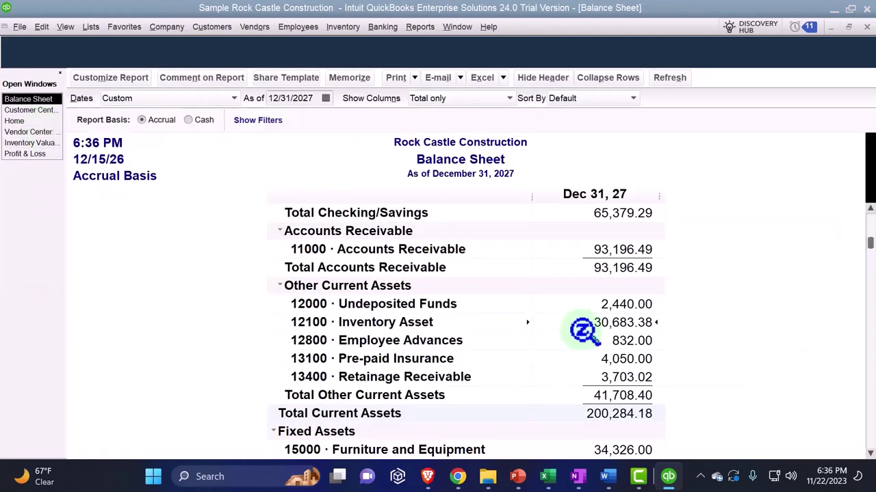
double_click(612, 249)
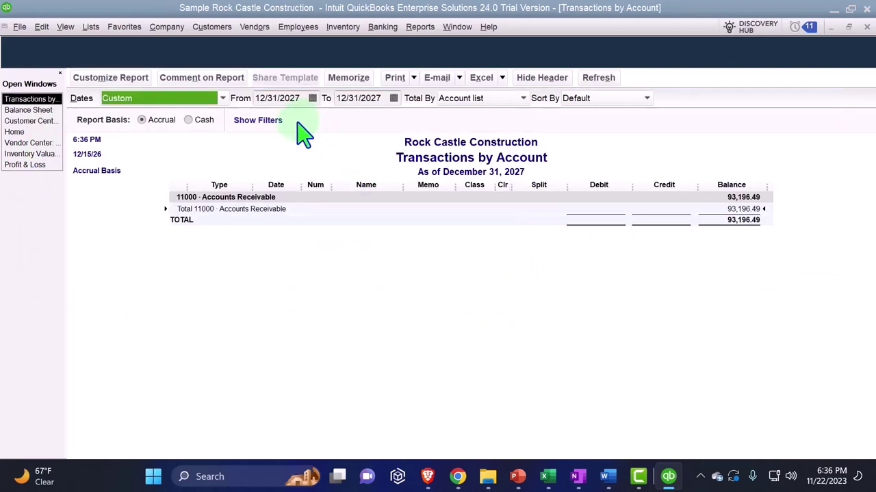
key(Tab)
text(010)
key(Tab)
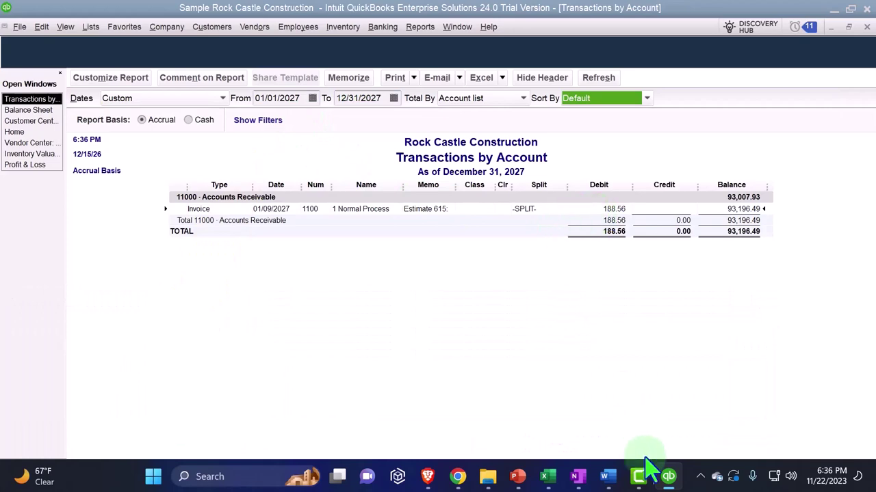
click(547, 477)
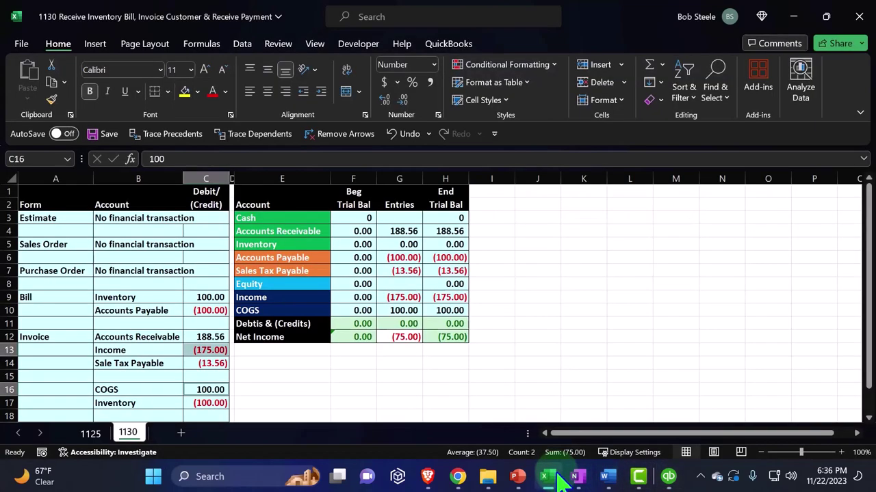
click(198, 334)
click(794, 16)
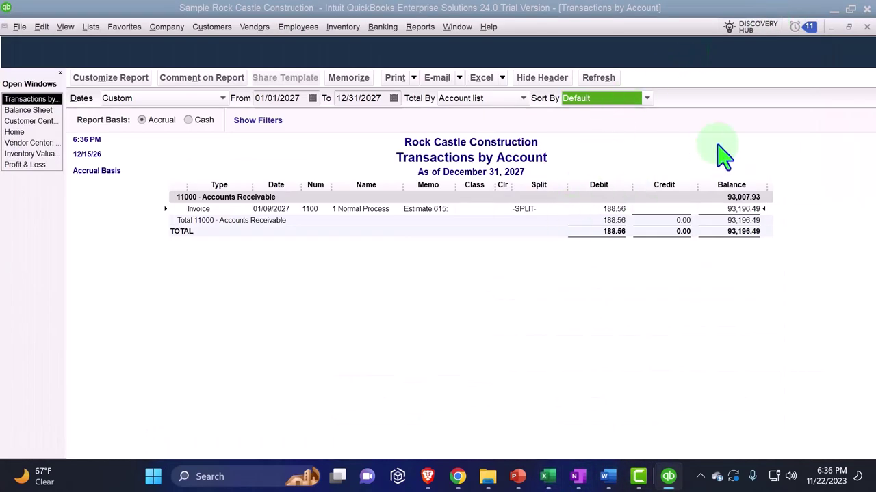
Step: Close the transaction report and compare Profit & Loss net income of 75.00 with Excel
click(865, 27)
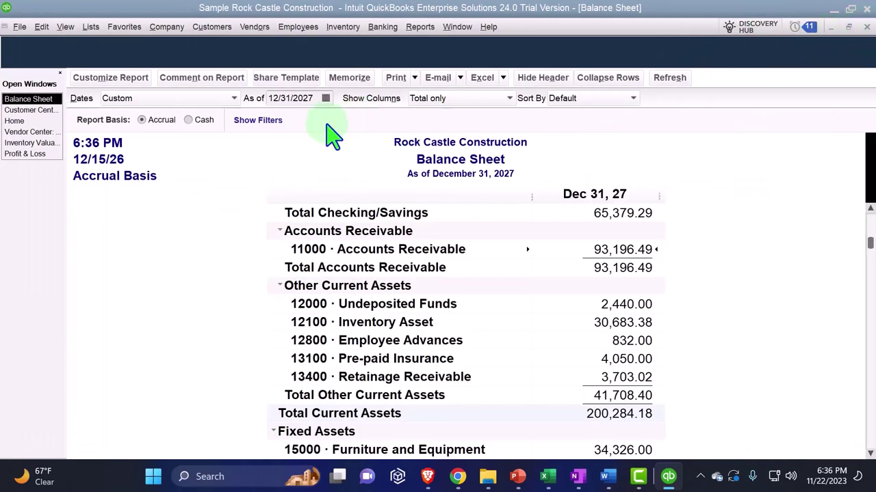
click(26, 154)
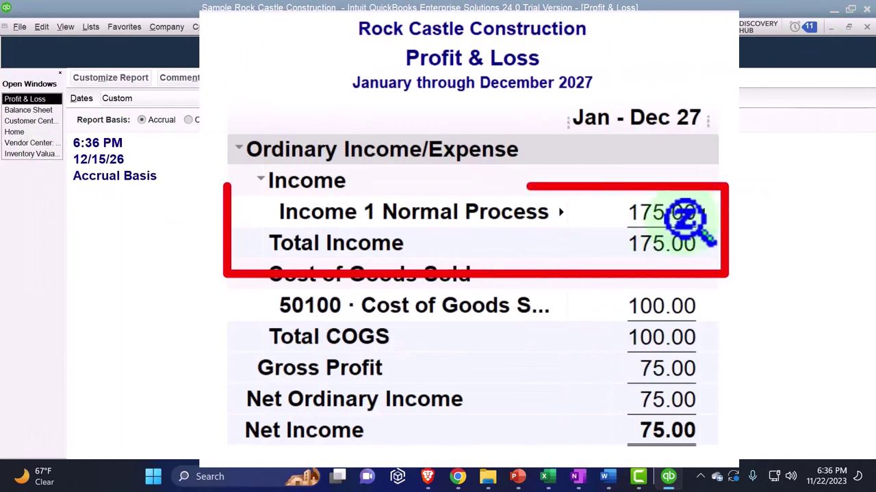
click(552, 479)
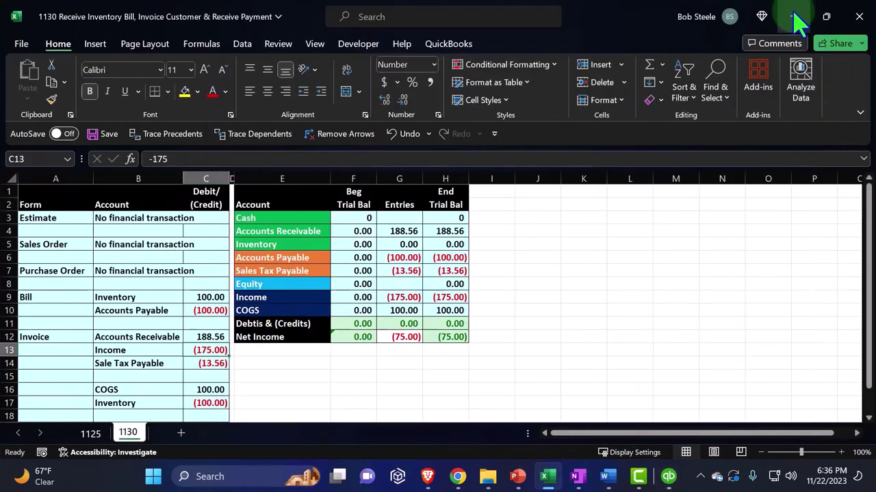
click(793, 15)
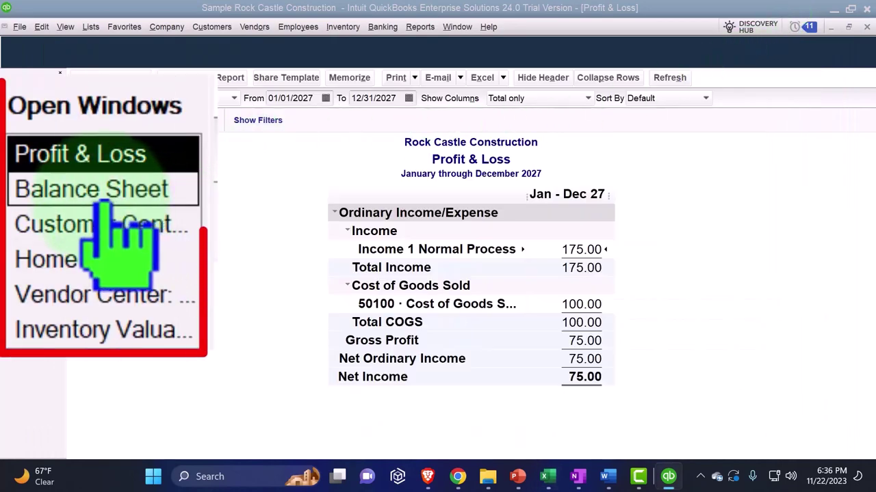
Step: From the Balance Sheet, show Sales Tax Payable transactions starting 01/01/2027
click(28, 110)
scroll(222, 294, down, 6)
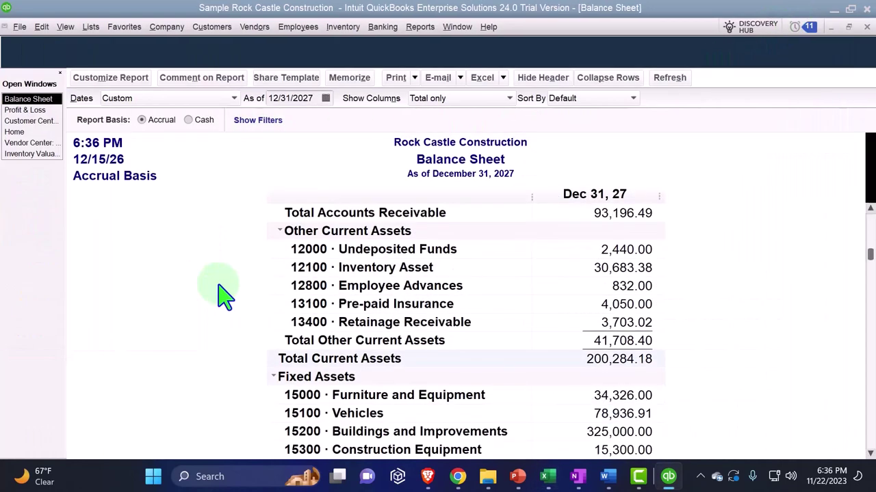
scroll(223, 295, down, 2)
scroll(165, 238, down, 1)
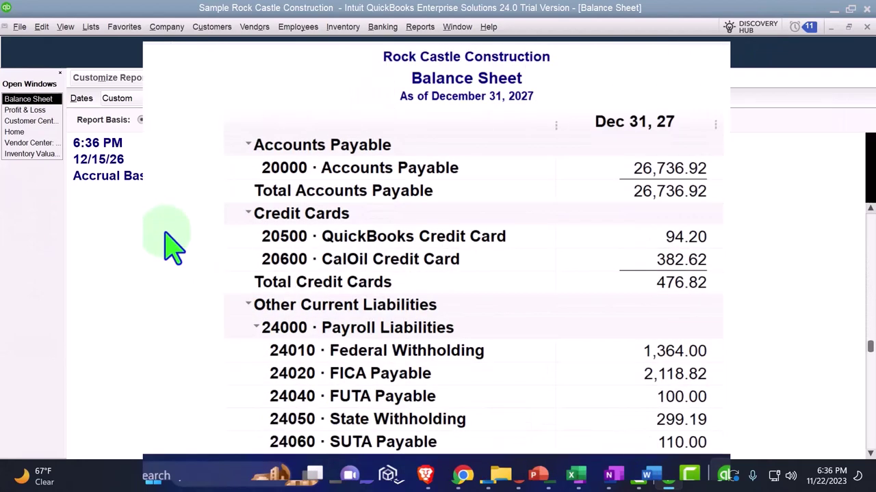
scroll(165, 233, down, 3)
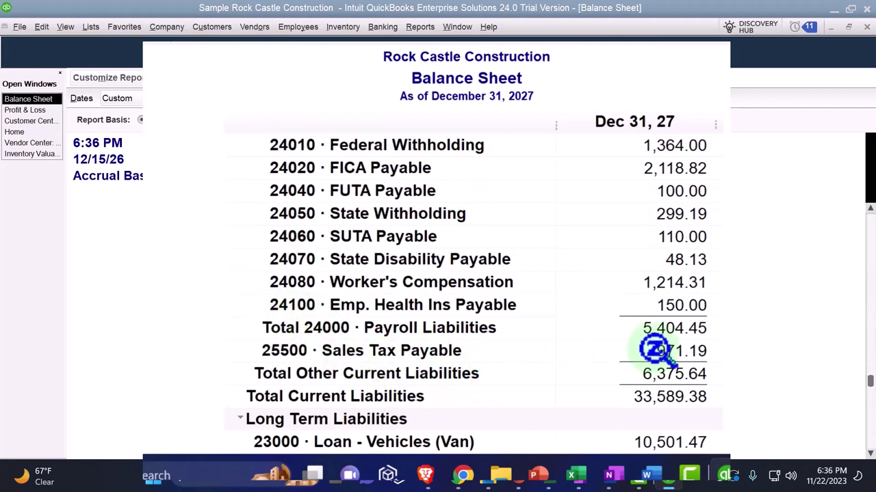
double_click(677, 350)
key(Tab)
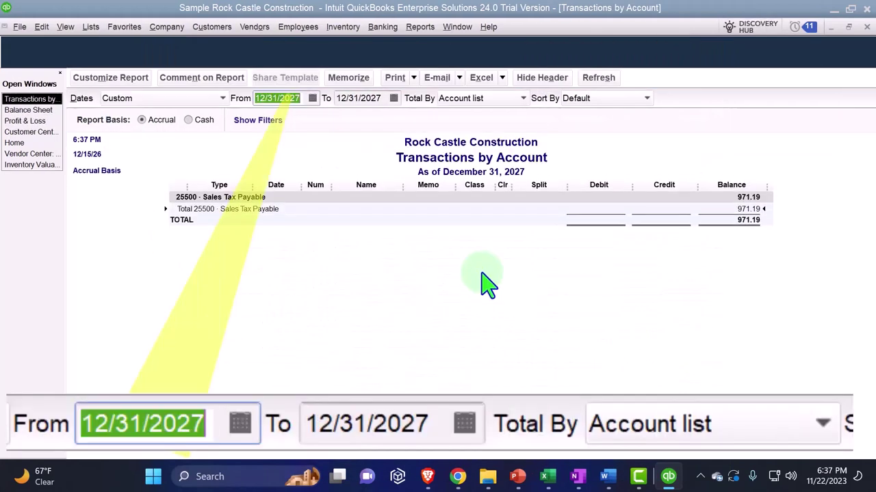
text(01/01/2027)
key(Tab)
key(Tab)
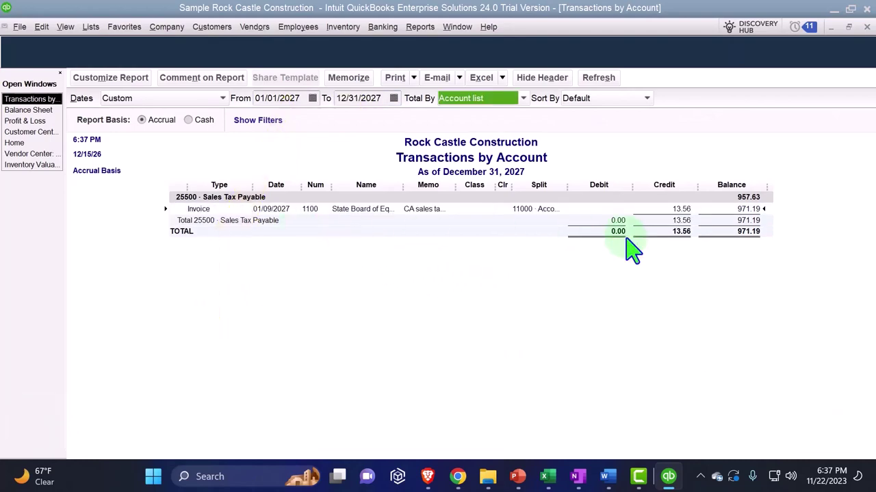
Step: Compare invoice 1100's 13.56 Sales Tax Payable credit with Excel's (13.56)
click(553, 484)
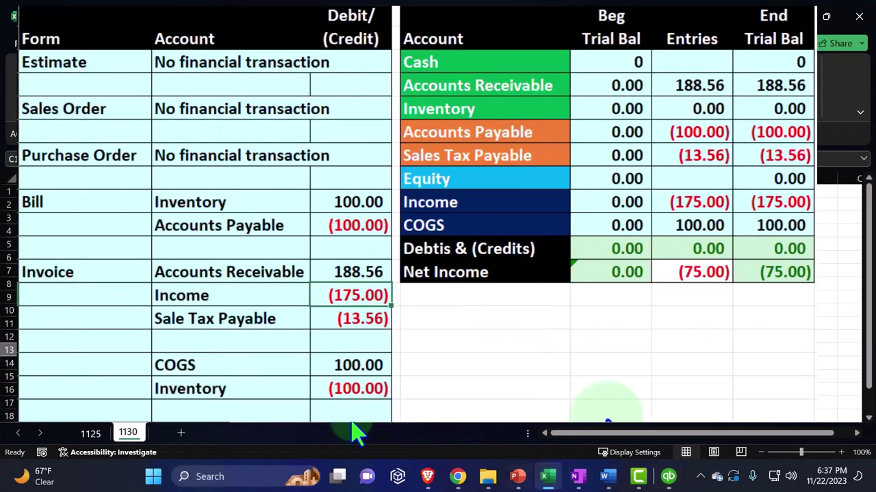
click(369, 325)
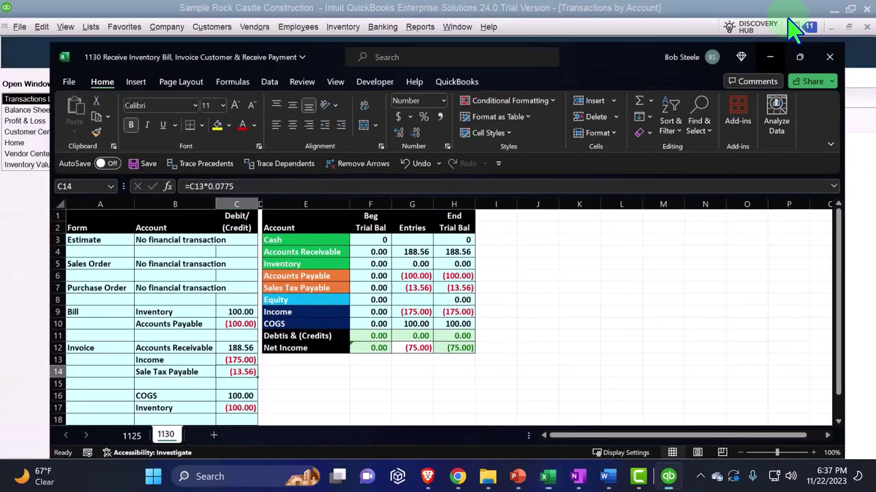
click(796, 20)
Step: Show Inventory Asset transactions from 01/01/2027 and compare the 100.00 bill and invoice entries with Excel
click(864, 27)
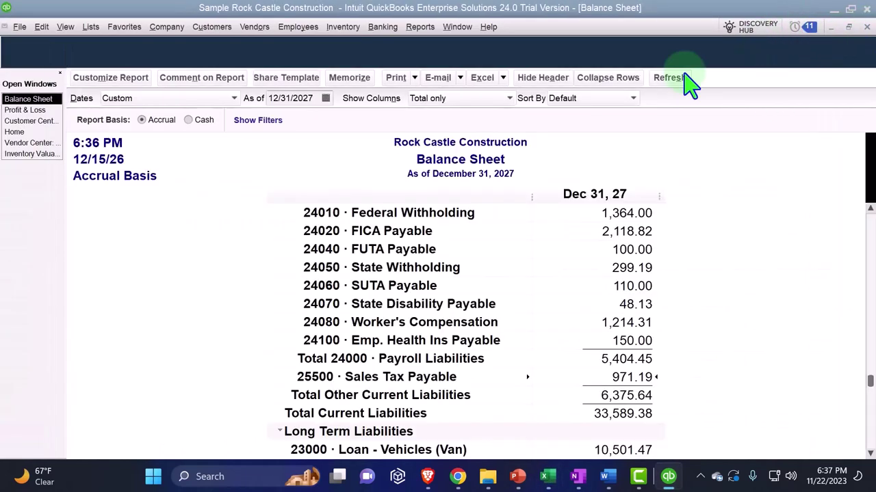
scroll(258, 201, up, 10)
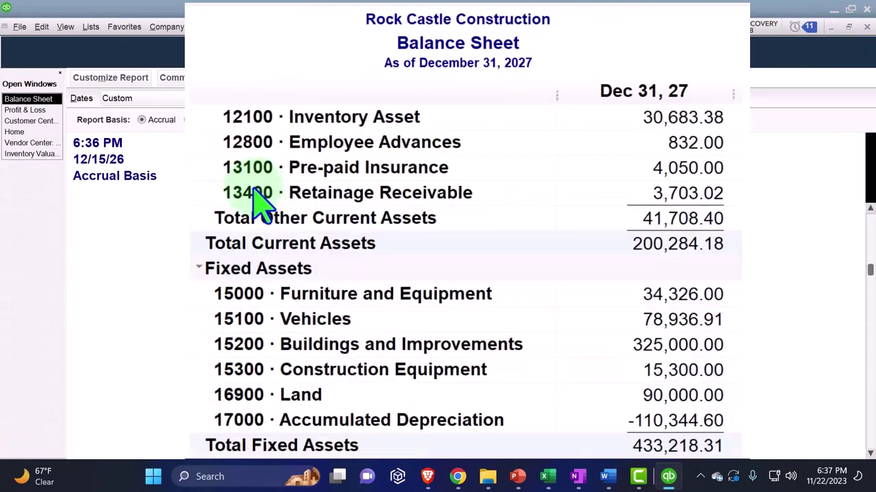
scroll(258, 198, up, 4)
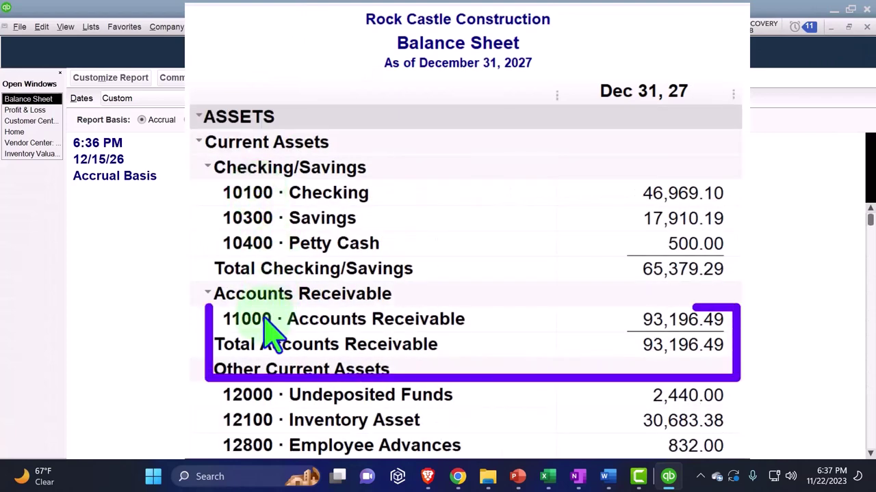
scroll(270, 333, down, 1)
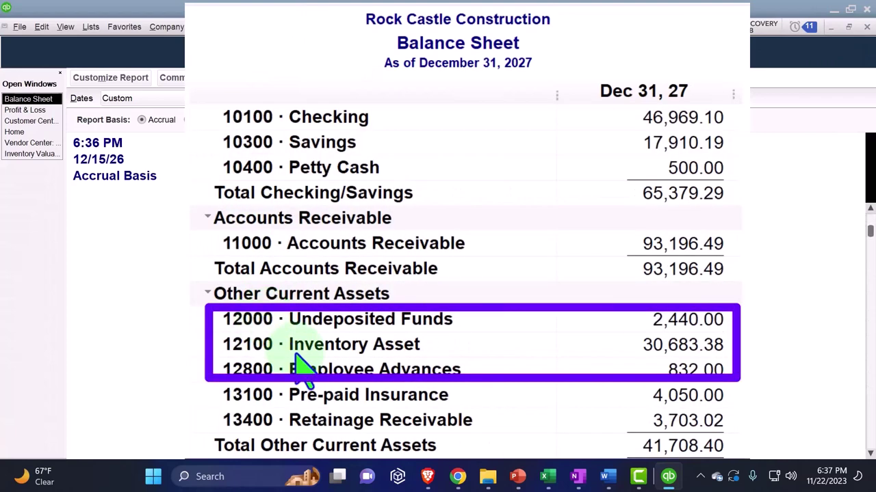
double_click(673, 345)
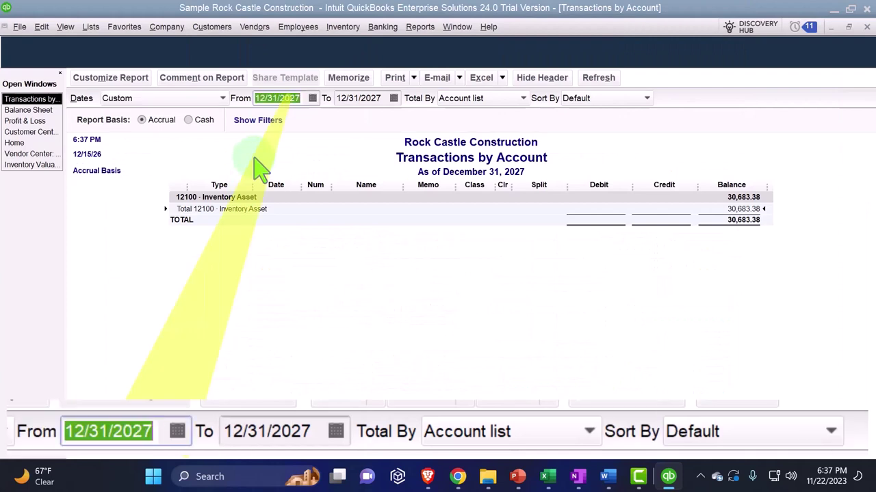
text(01/01/2027)
key(Tab)
key(Tab)
key(Tab)
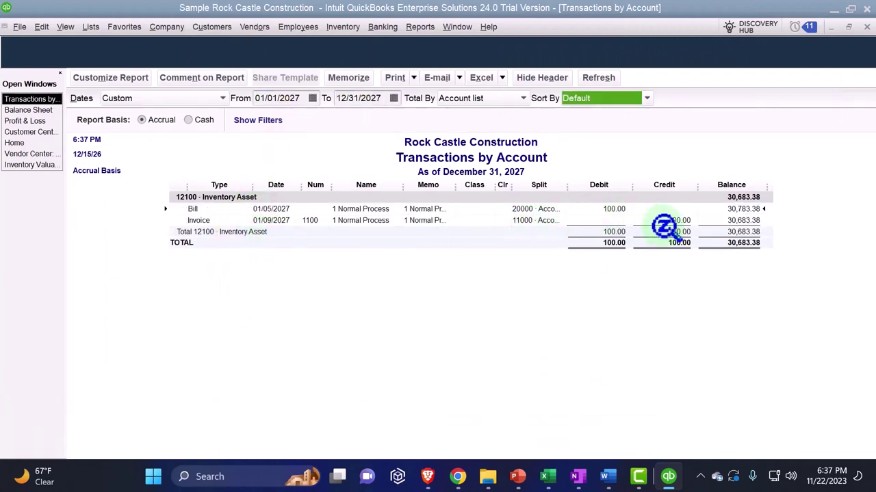
click(547, 477)
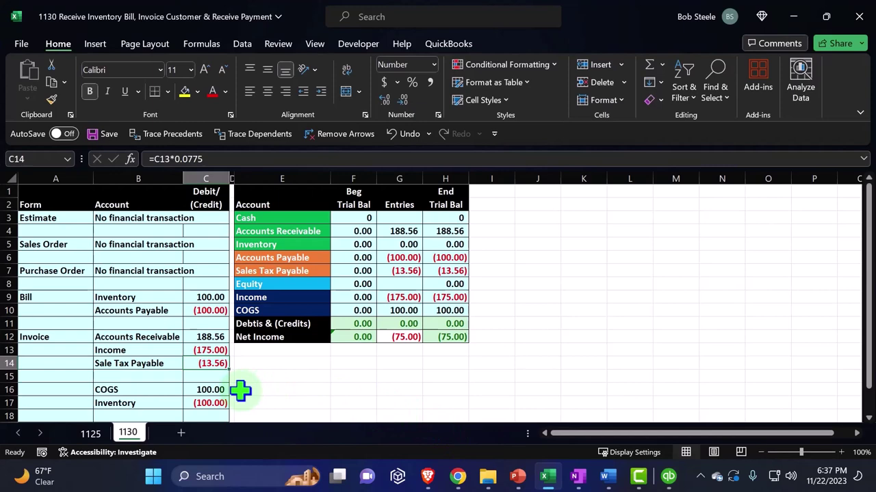
click(795, 17)
Step: Close the Inventory Asset report, compare Profit & Loss net income 75.00 with Excel's, and return Home
click(866, 26)
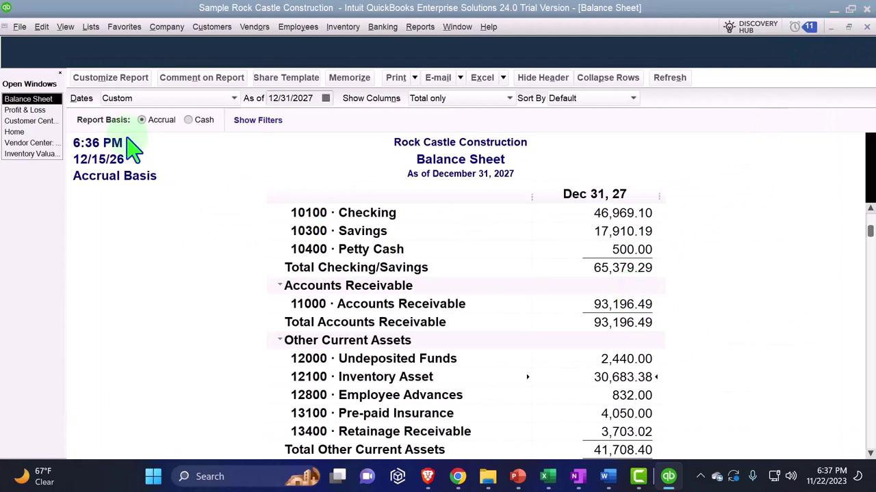
click(103, 171)
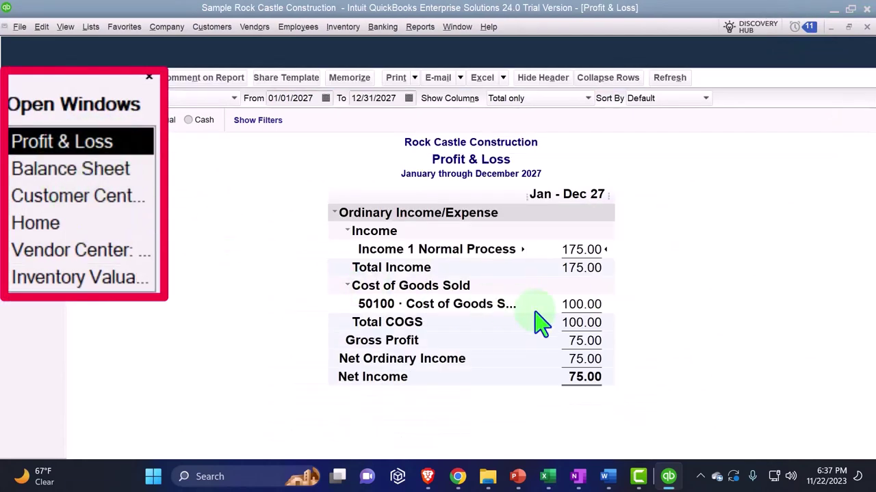
click(548, 477)
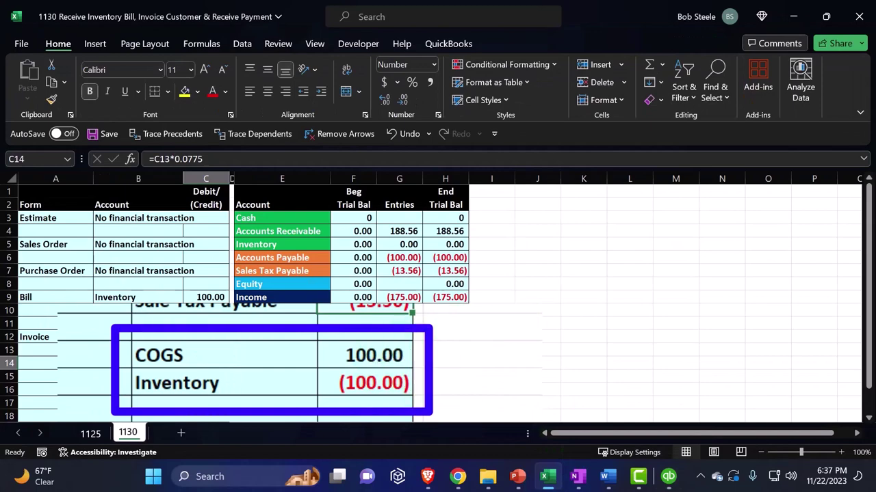
click(445, 336)
click(792, 17)
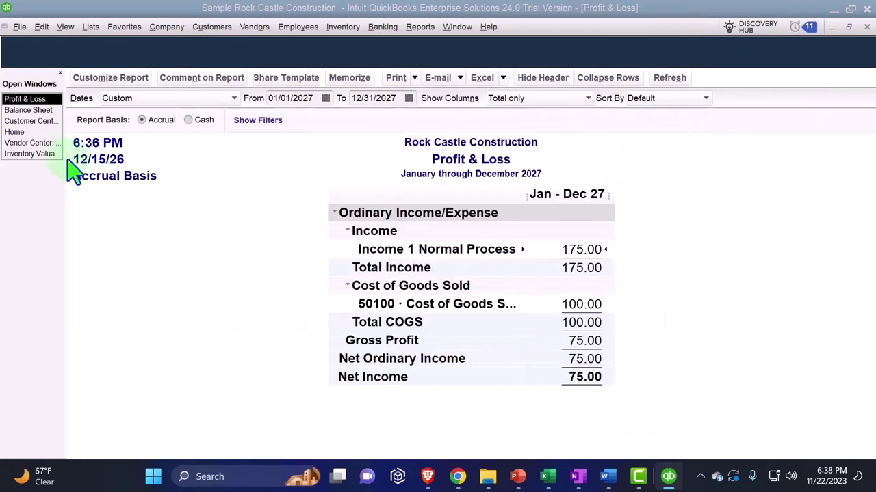
click(14, 131)
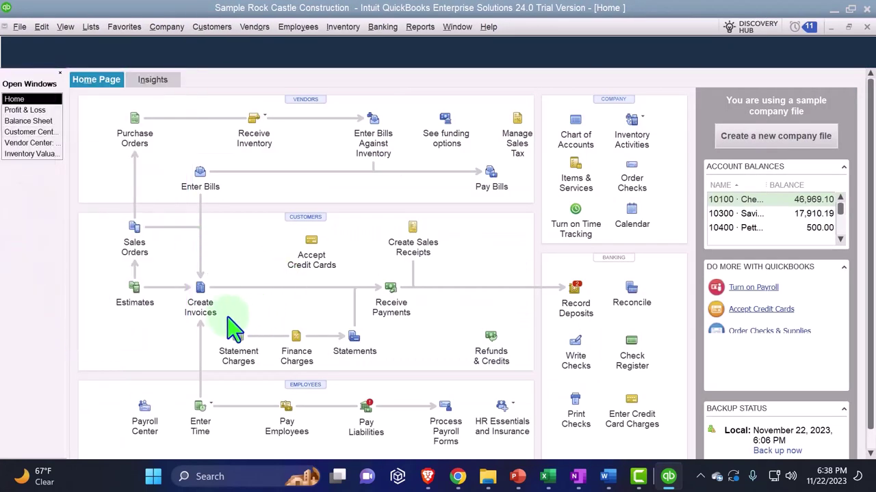
Step: From the Customer Center, reopen invoice 1100 (175.00 item plus 13.56 tax, 188.56 due)
click(48, 133)
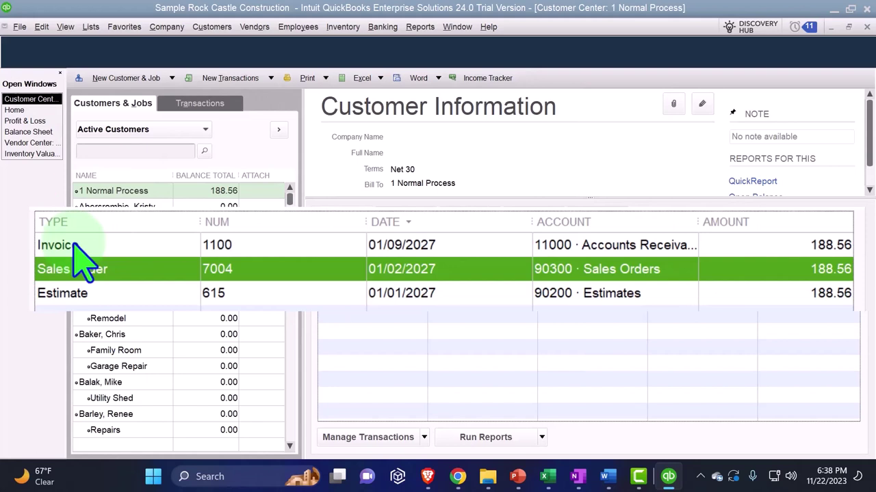
double_click(140, 245)
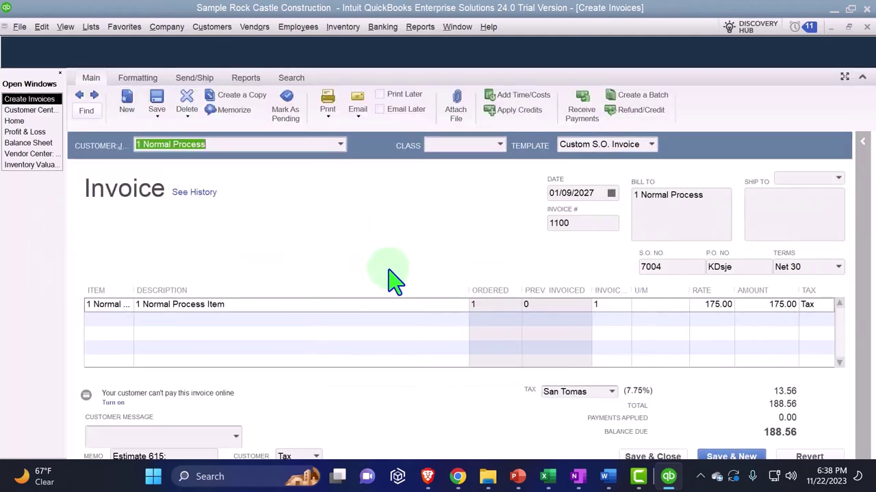
Step: Receive a 188.56 CASH payment against invoice 1100, dated 01/10/2027
click(583, 116)
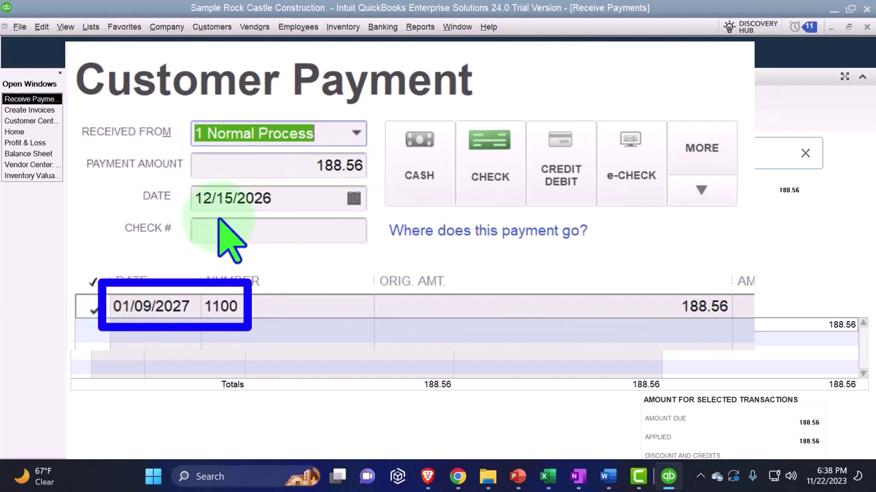
key(Tab)
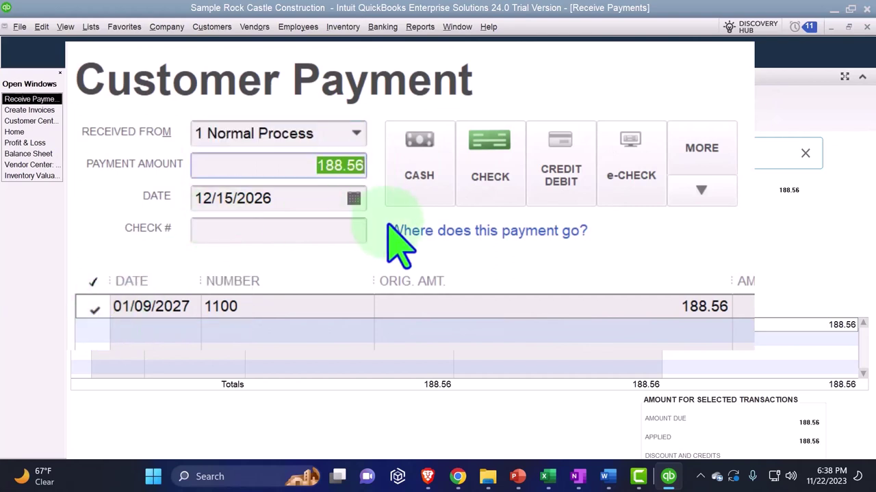
click(421, 173)
key(Tab)
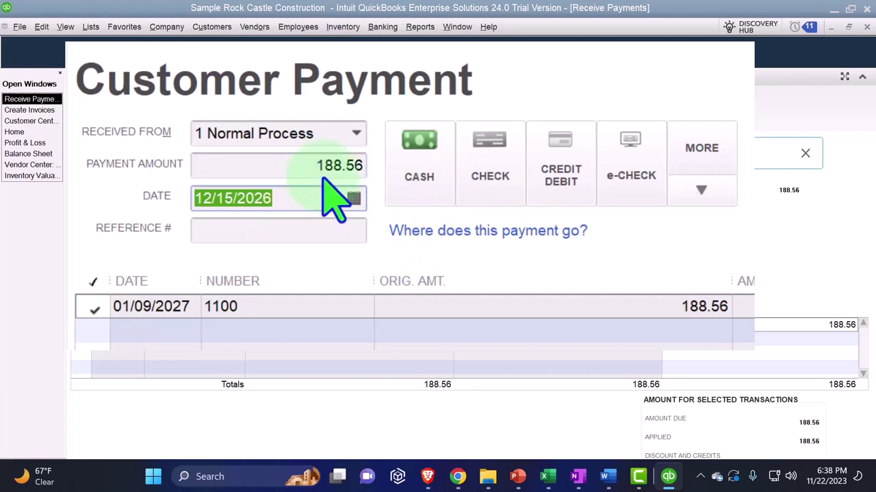
text(0)
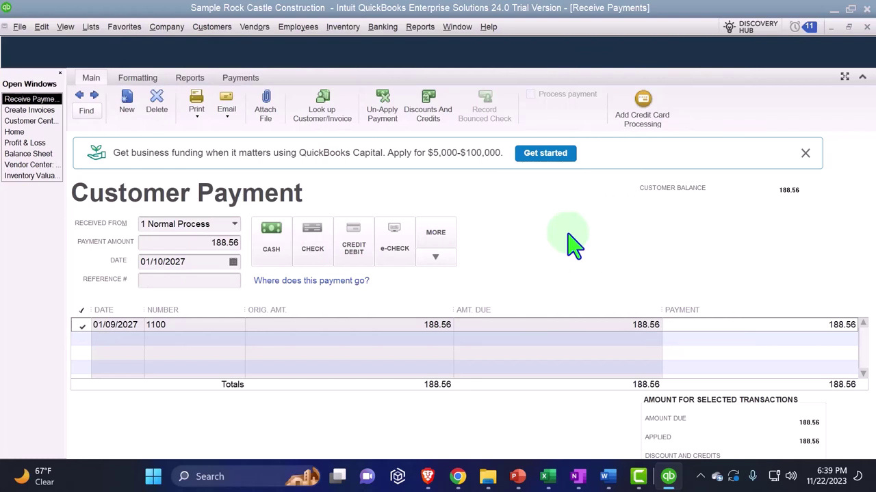
Step: Add a 'Receive Payment' entry label in A19 with a formula referencing the Cash account name
click(547, 476)
scroll(311, 359, down, 1)
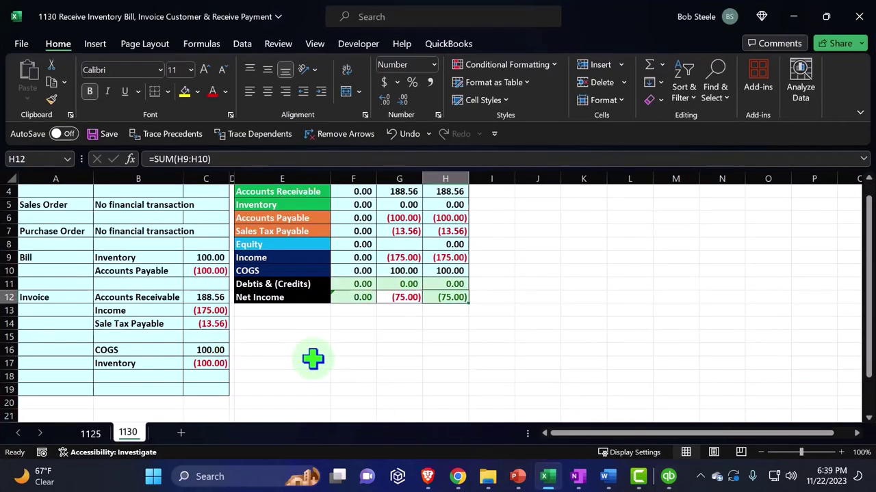
click(56, 388)
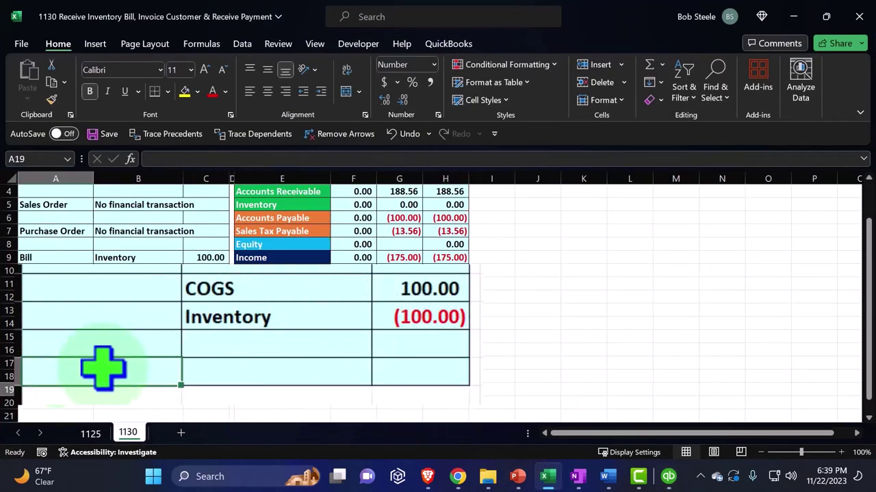
text(Receive Pa)
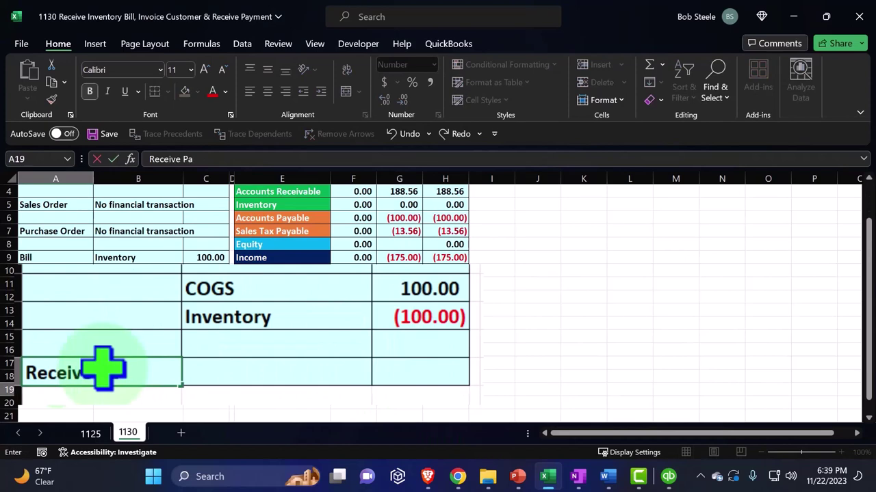
text(yment)
key(Tab)
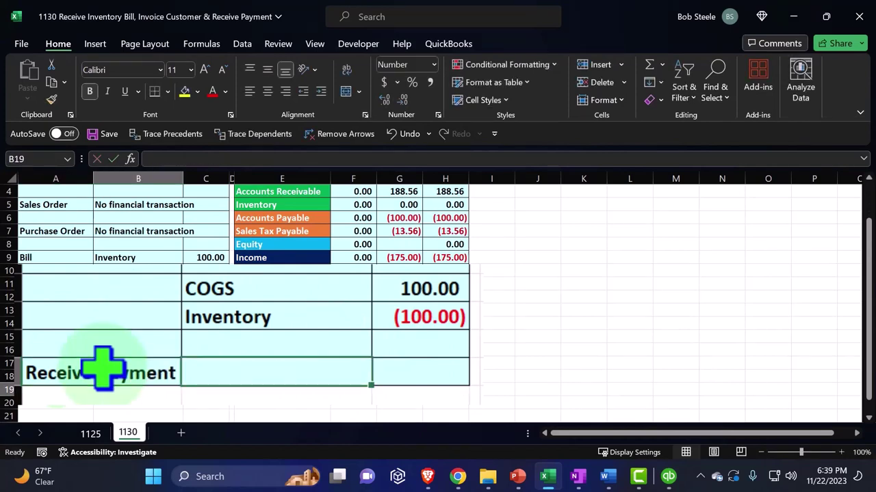
text(=)
key(Up)
key(Up)
key(Up)
key(Up)
key(Up)
key(Up)
key(Up)
key(Up)
key(Up)
key(Up)
key(Up)
key(Up)
key(Up)
key(Up)
key(Up)
key(Up)
key(Up)
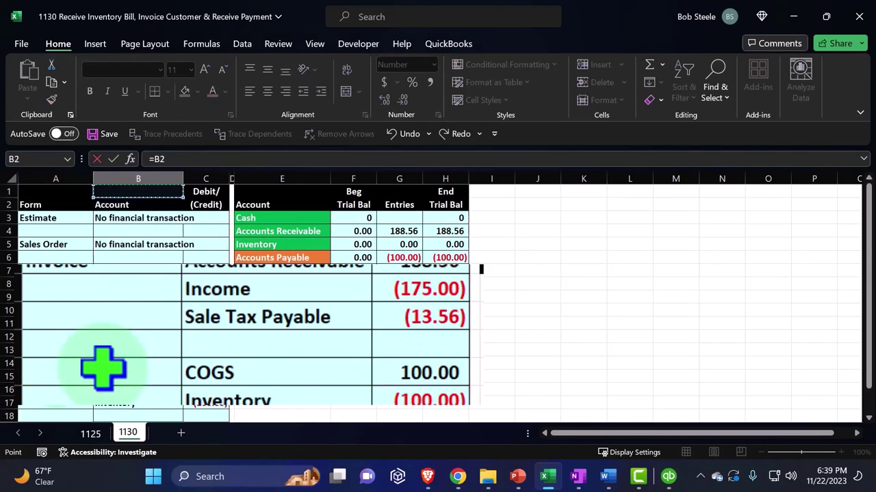
key(Right)
key(Right)
key(Right)
key(Down)
key(Return)
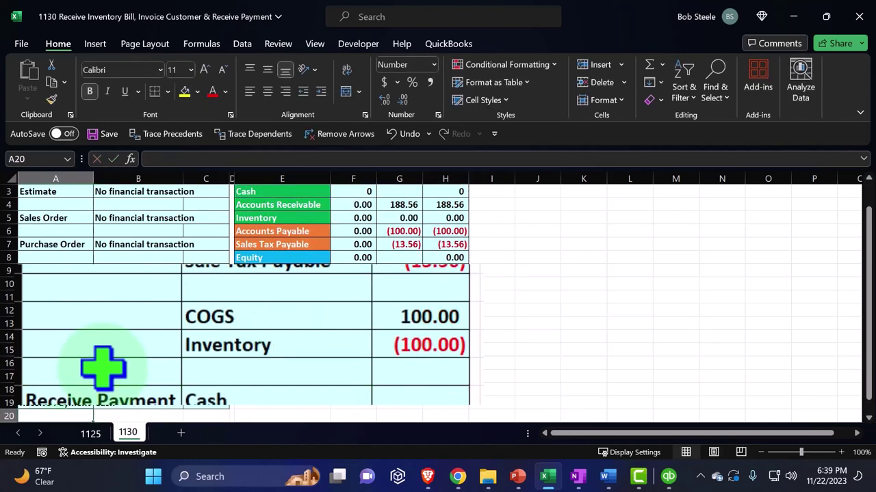
Step: Format-paint rows 17-18 to match and reference the Accounts Receivable account name under Cash
scroll(103, 367, down, 1)
drag(180, 317, 438, 315)
click(51, 99)
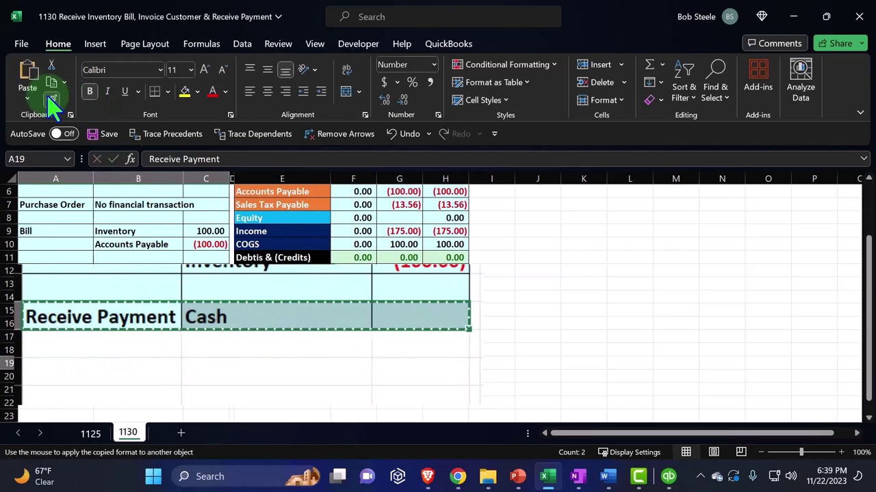
key(Down)
key(Return)
key(Right)
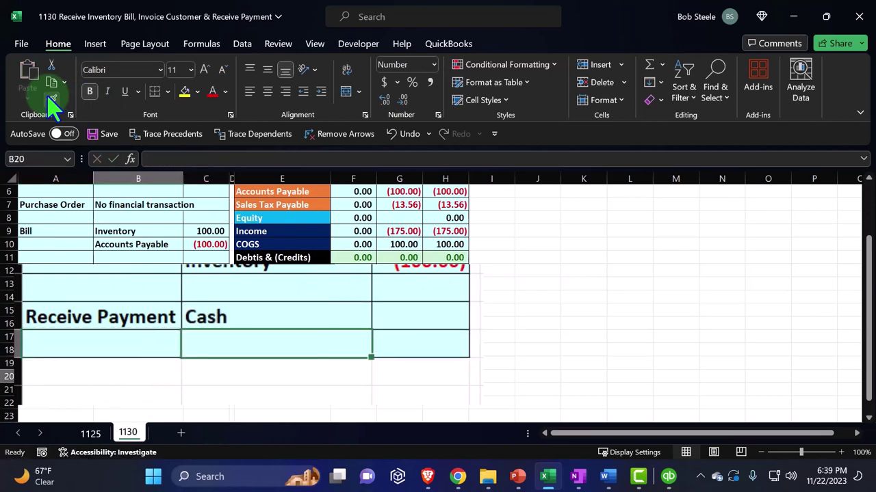
text(=)
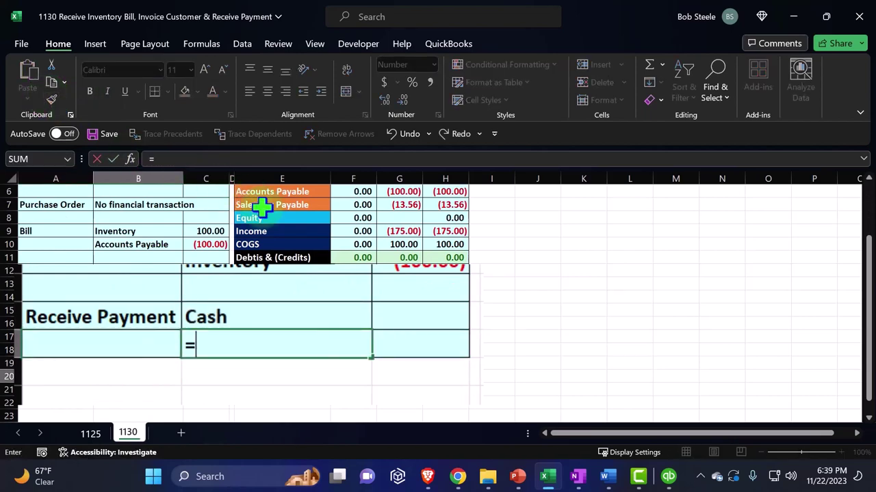
scroll(270, 214, up, 2)
click(276, 234)
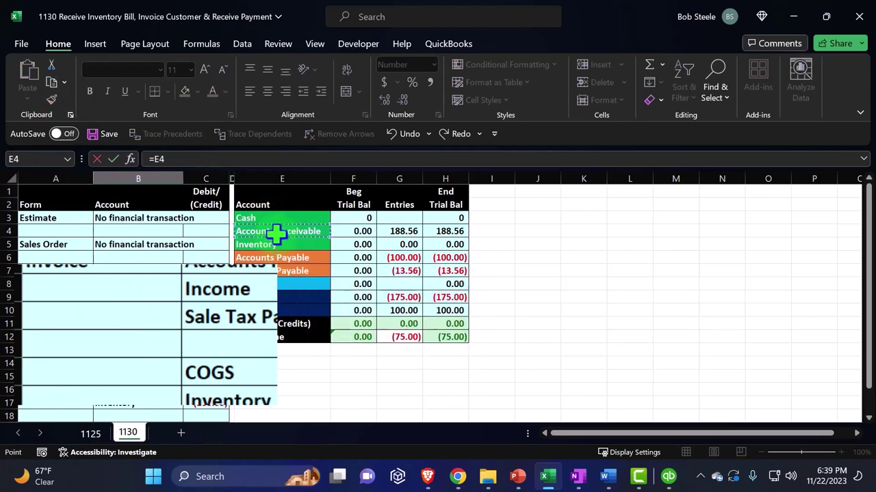
Step: Set the payment's Cash debit to the 188.56 receivable and the Accounts Receivable credit to its negative
key(Return)
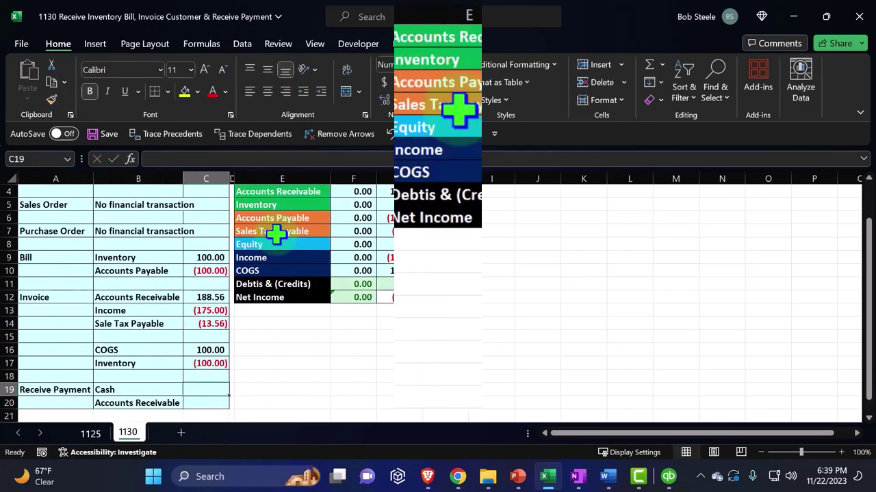
text(=)
key(Up)
key(Up)
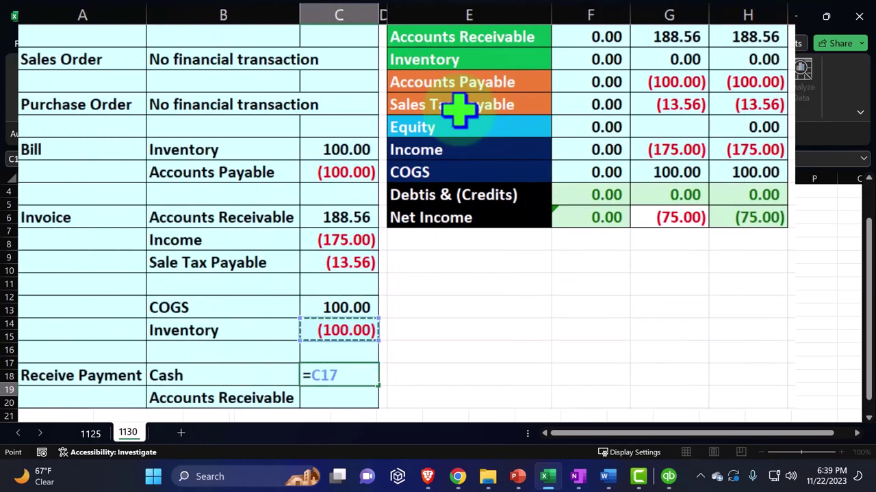
key(Up)
key(Up)
key(Up)
key(Up)
key(Up)
key(Return)
text(-C19)
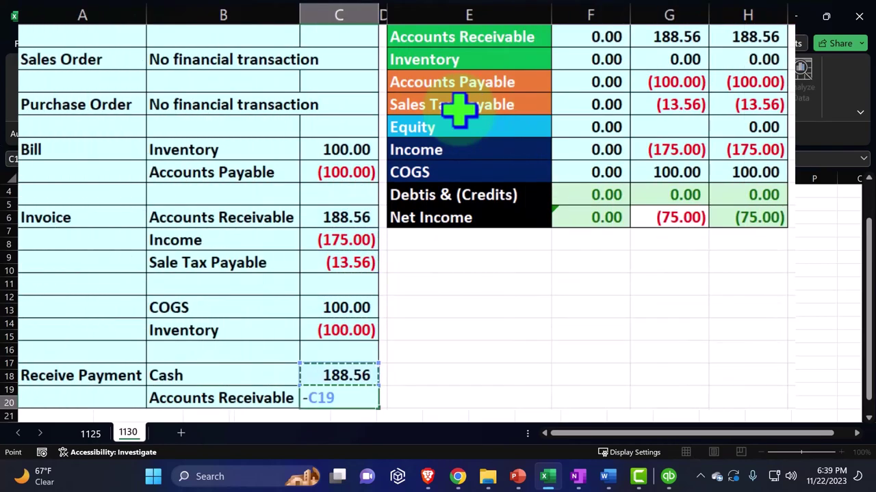
key(Return)
Step: Add a formula to the trial balance's Cash Entries cell pulling the 188.56 payment
key(Up)
key(Up)
key(Up)
key(Up)
key(Up)
key(Up)
key(Up)
key(Up)
key(Up)
key(Up)
key(Up)
key(Up)
key(Up)
key(Up)
key(Up)
key(Up)
key(Up)
key(Up)
key(Up)
key(Up)
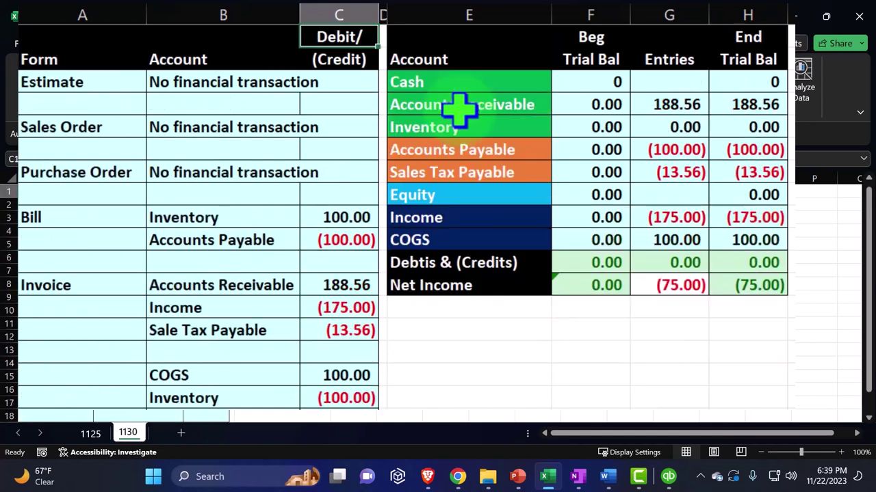
key(Down)
key(Right)
key(Right)
key(Right)
key(Right)
key(Down)
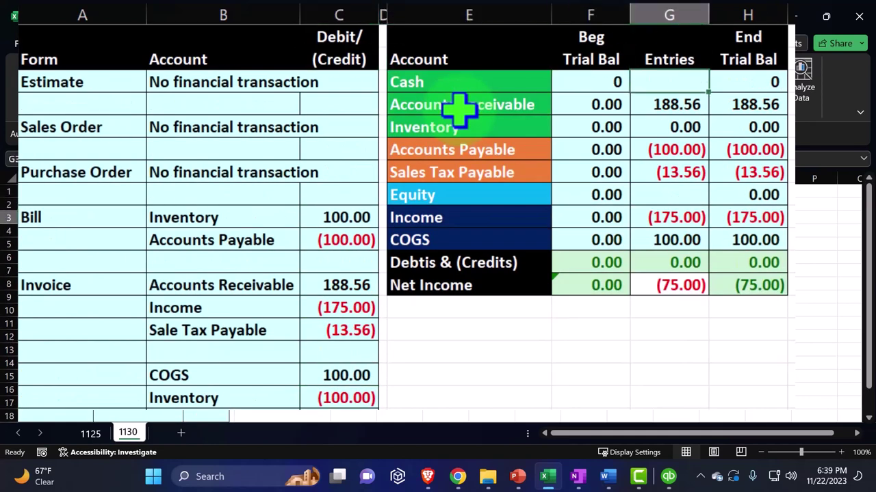
text(=)
key(Down)
key(Down)
key(Down)
key(Down)
key(Down)
key(Down)
key(Down)
key(Down)
key(Down)
key(Down)
key(Down)
key(Down)
key(Down)
key(Down)
key(Down)
key(Down)
key(Down)
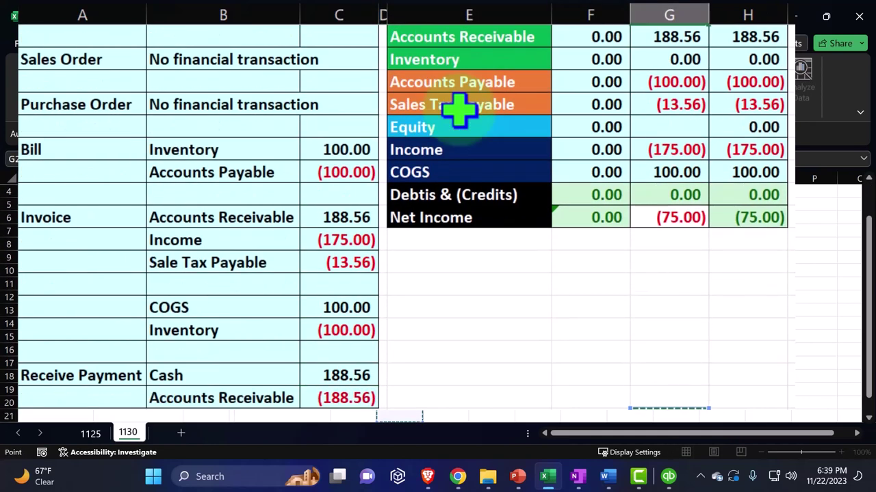
key(Left)
key(Left)
key(Left)
key(Left)
key(Return)
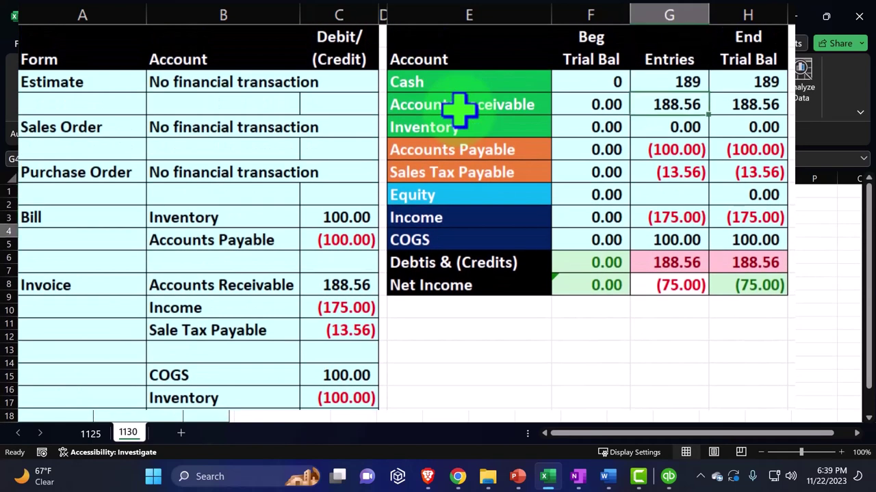
Step: Change the Accounts Receivable entry to =C12+C20, bringing the ending receivable balance to 0.00
text(=)
key(Left)
key(Left)
key(Left)
key(Left)
key(Down)
key(Down)
key(Down)
key(Down)
key(Down)
key(Down)
key(Down)
key(Down)
text(+)
key(Down)
key(Down)
key(Down)
key(Down)
key(Down)
key(Down)
key(Down)
key(Down)
key(Down)
key(Down)
key(Down)
key(Down)
key(Down)
key(Down)
key(Down)
key(Down)
key(Left)
key(Left)
key(Left)
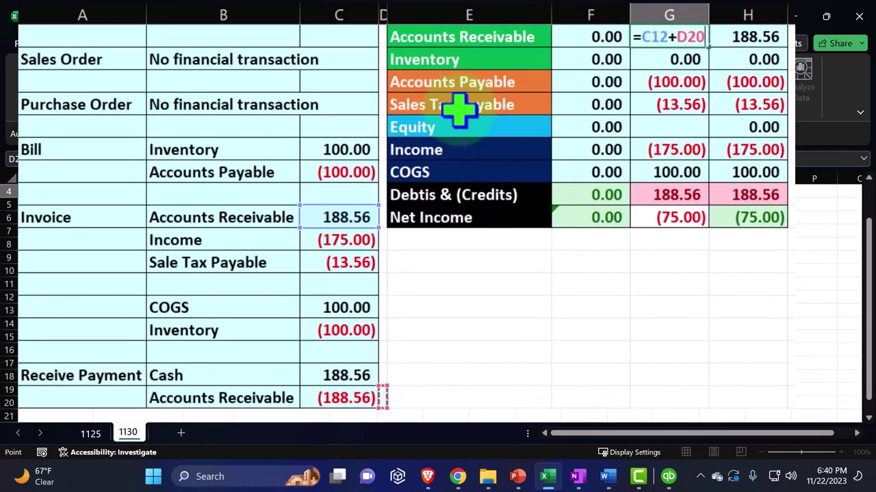
key(Left)
key(Return)
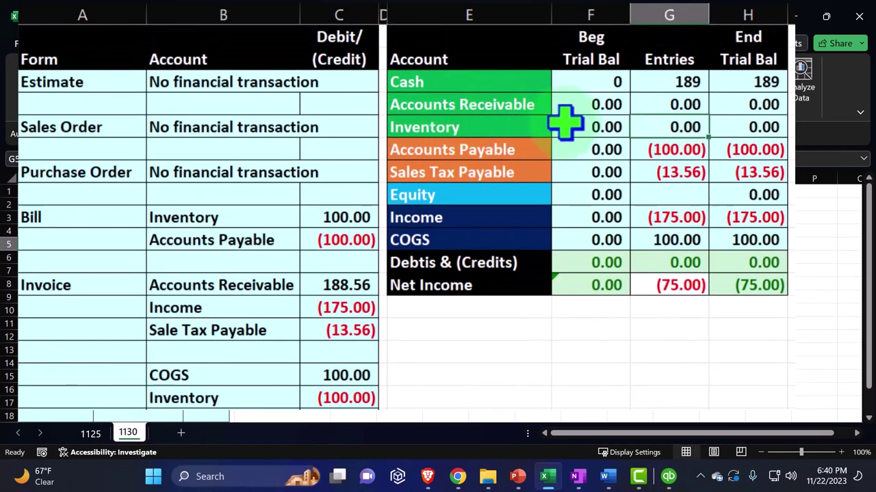
click(769, 101)
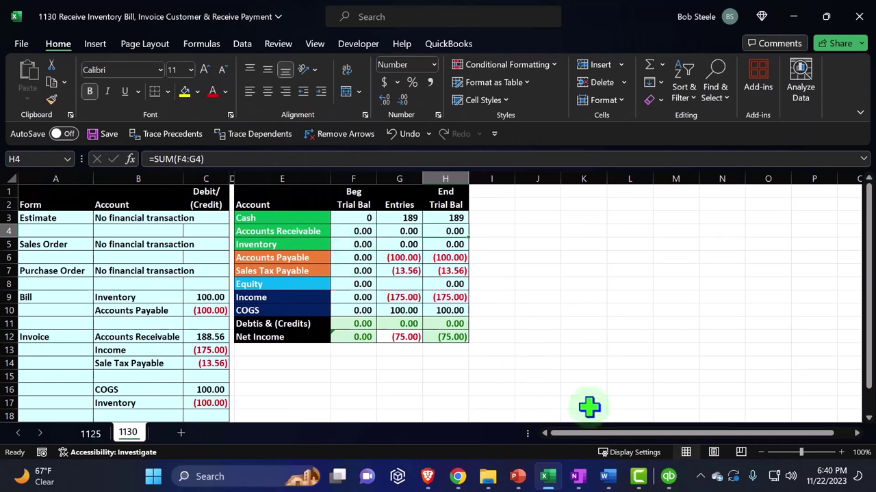
Step: Save and close the 188.56 customer payment so invoice 1100 shows as paid
click(669, 478)
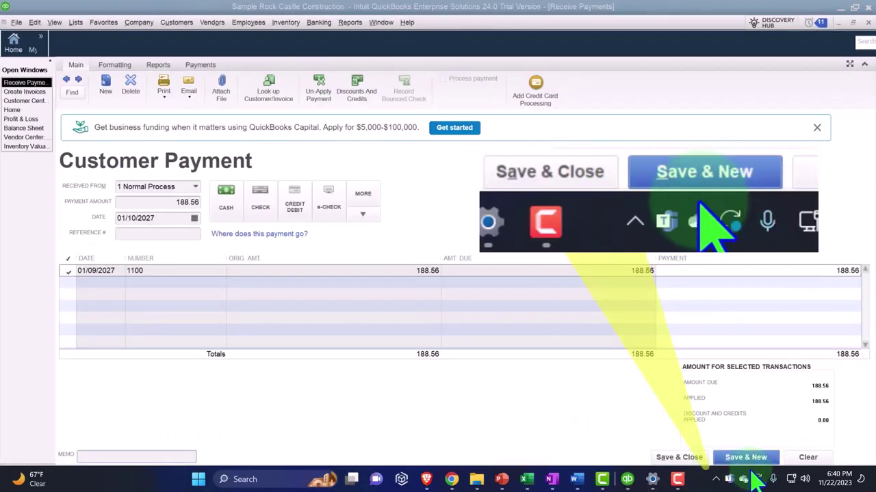
click(681, 457)
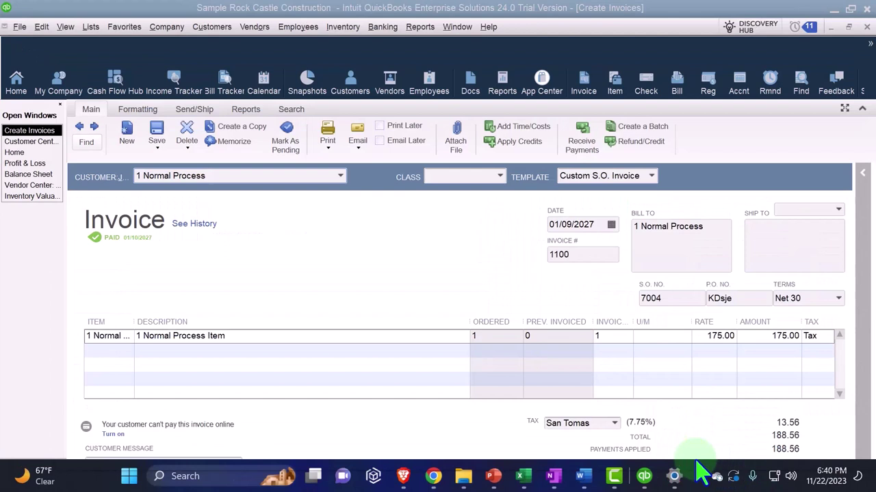
mouse_move(641, 477)
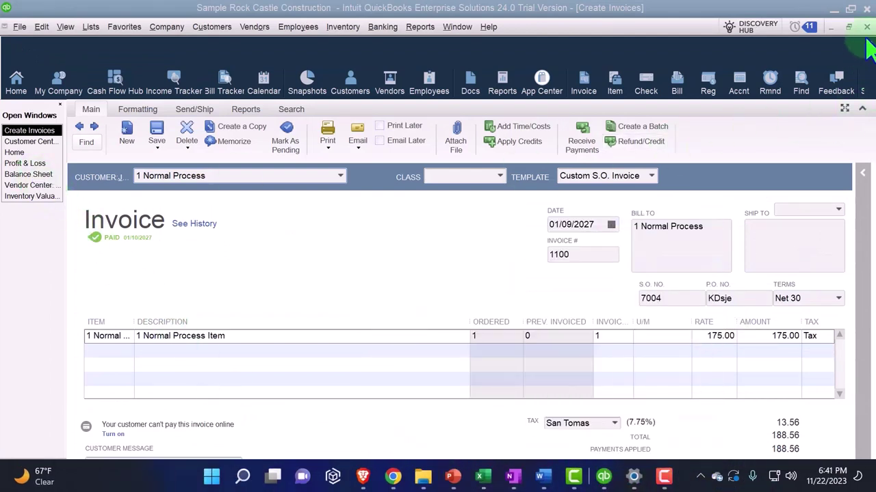
Step: Close paid invoice 1100 and bring up the Balance Sheet report
key(Escape)
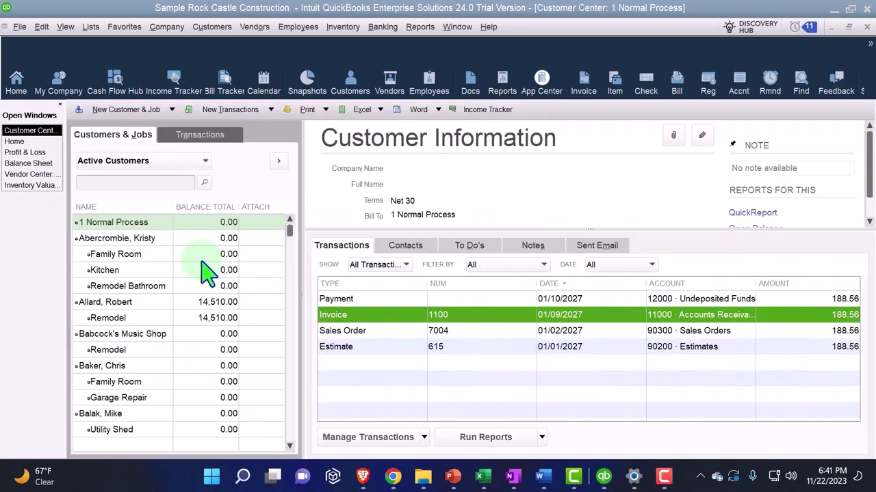
click(116, 279)
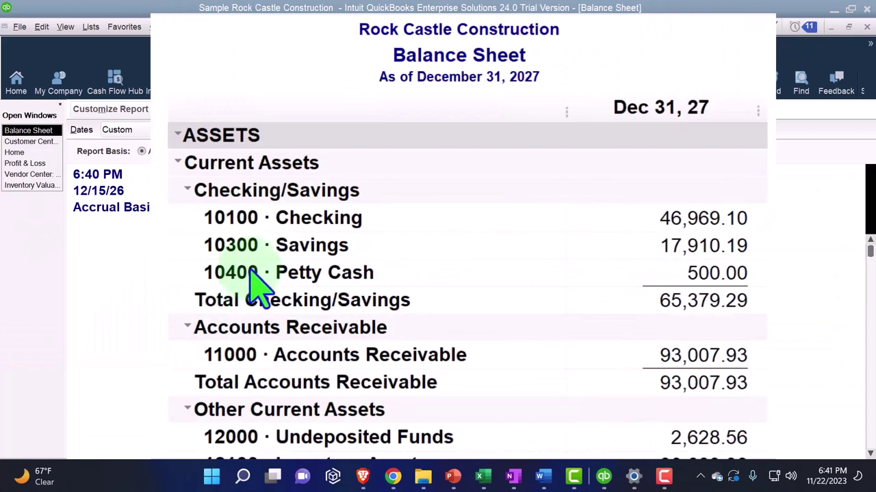
scroll(267, 287, down, 1)
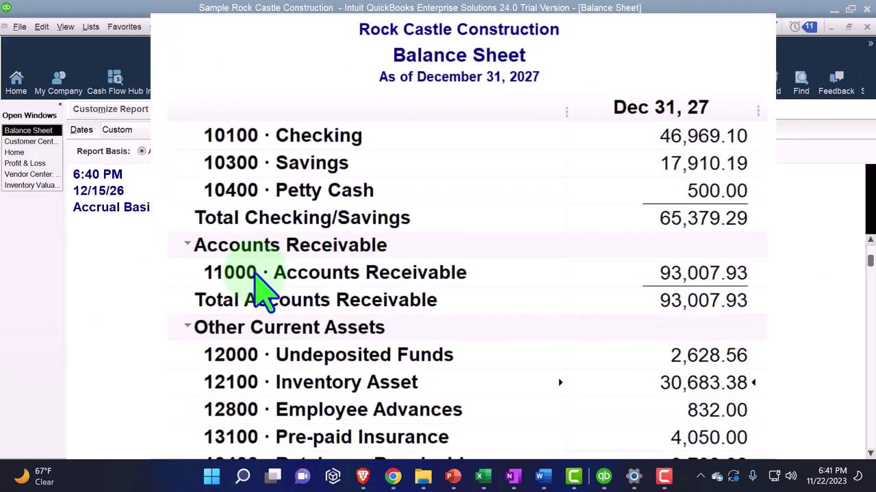
Step: Drill into the Undeposited Funds balance and set the report start date to 01/01/2027
double_click(729, 356)
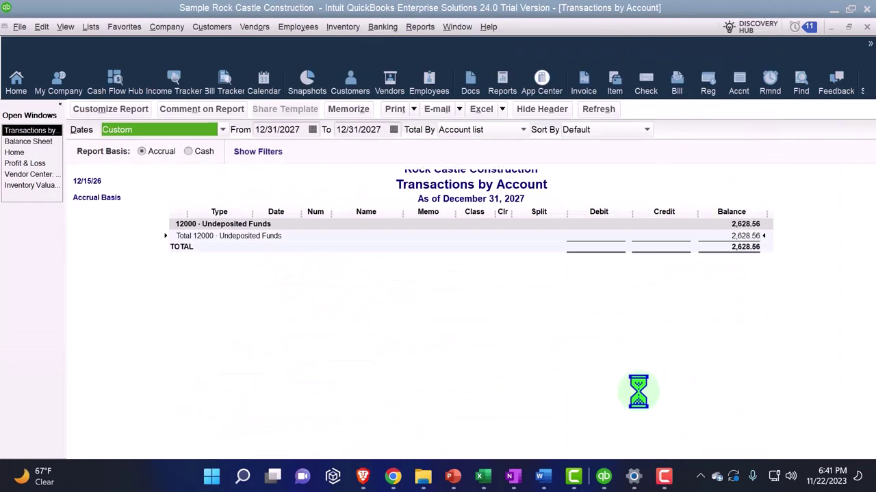
key(Tab)
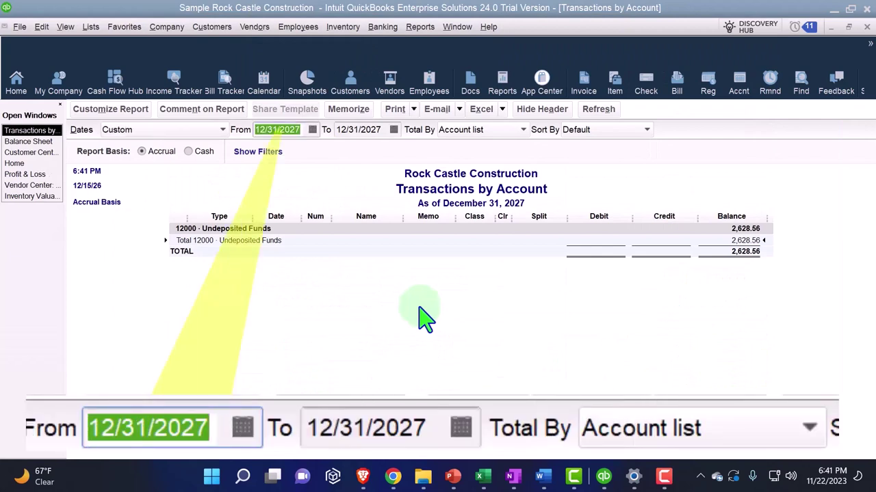
text(01/01/2027)
key(Tab)
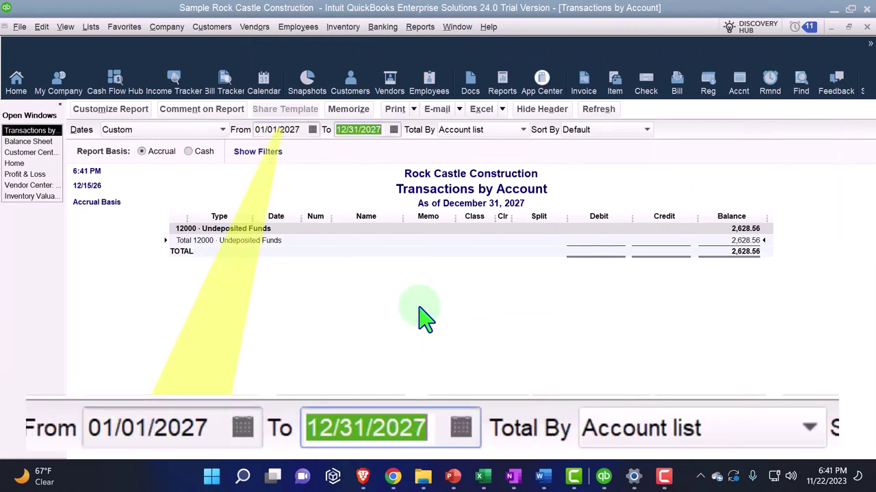
key(Tab)
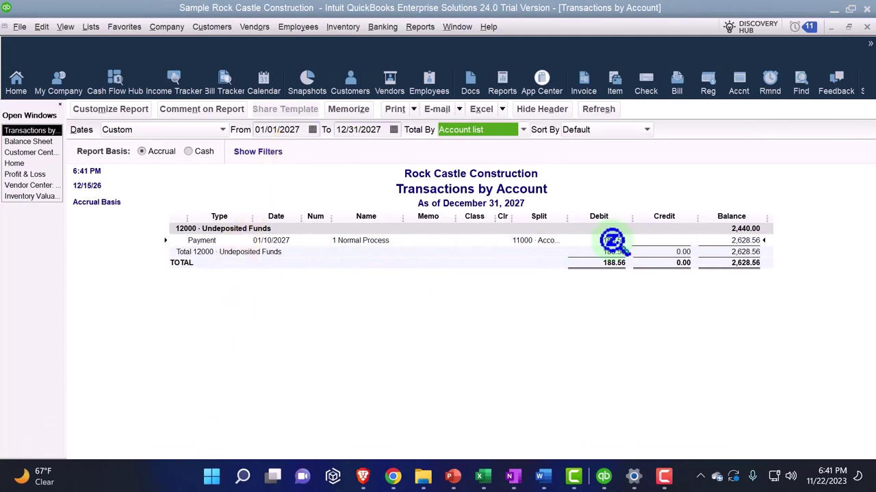
Step: Check the Excel workbook, then close the Undeposited Funds Transactions by Account report
click(483, 475)
scroll(438, 364, down, 1)
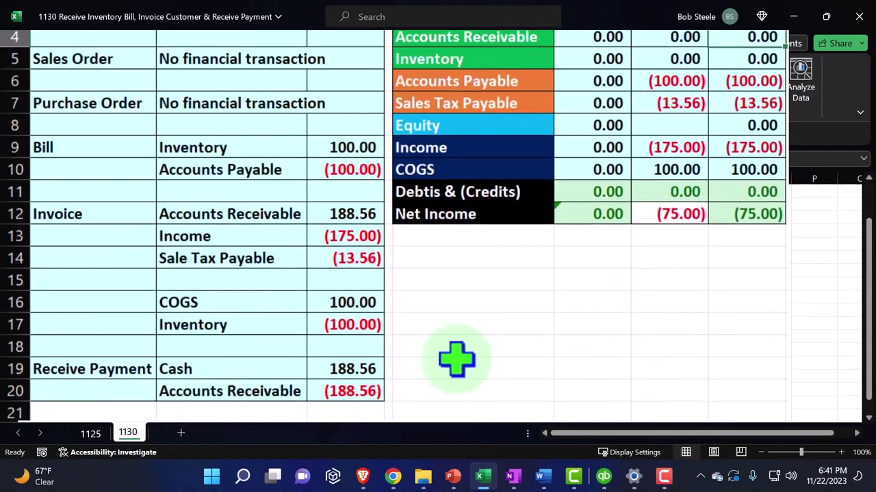
click(792, 15)
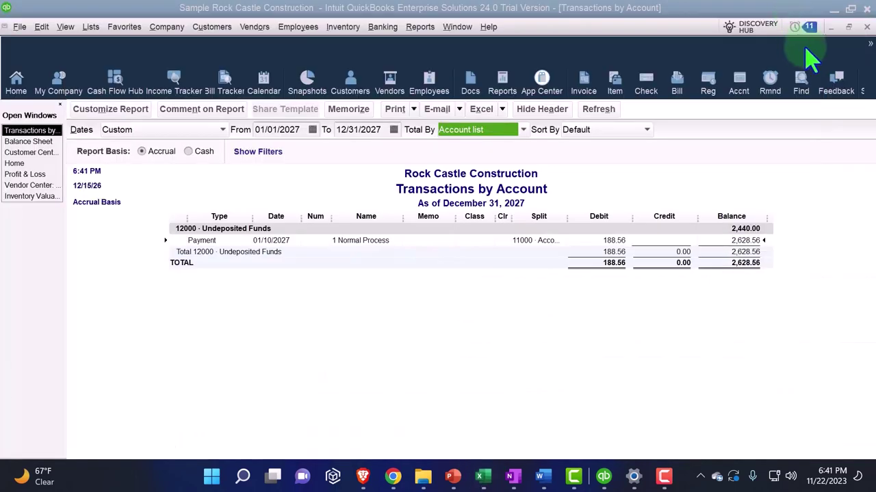
click(866, 26)
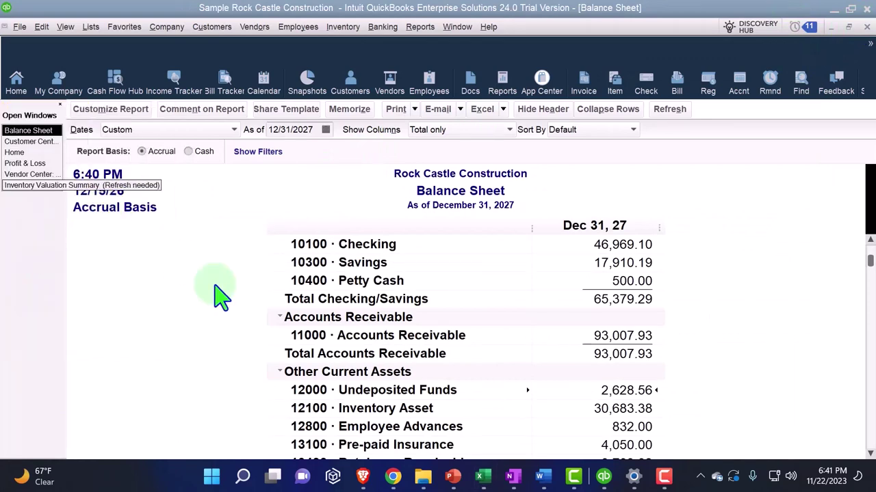
Step: QuickZoom into the Accounts Receivable balance and show its transactions from 01/01/2027
scroll(231, 306, up, 1)
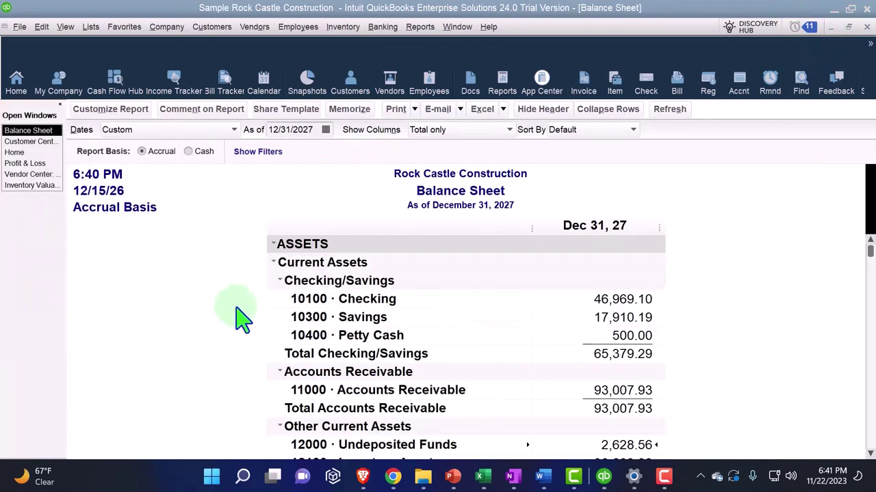
double_click(615, 389)
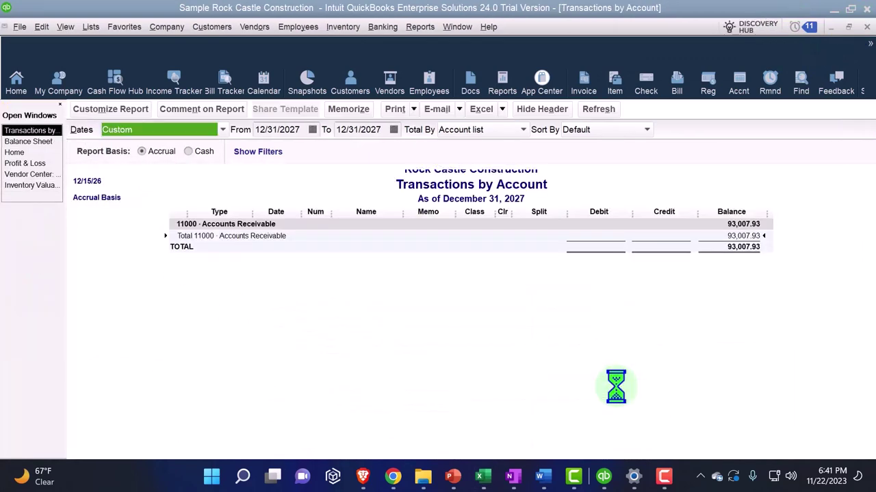
key(Tab)
text(01/)
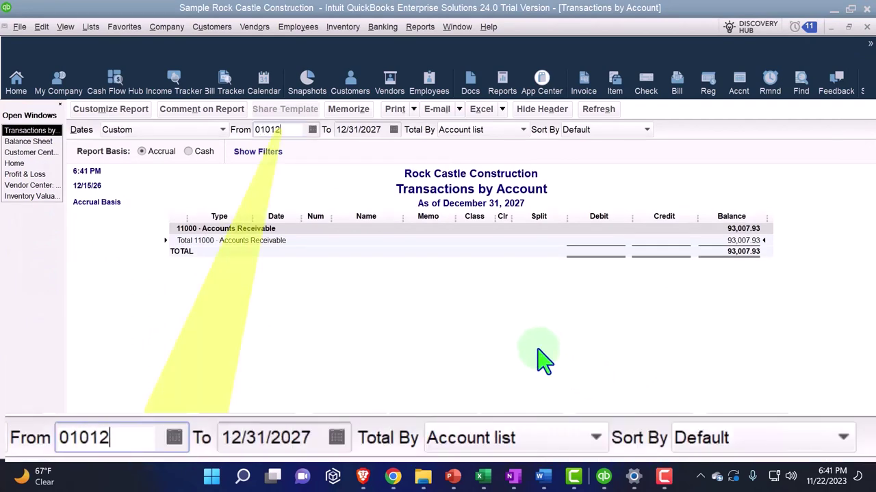
text(01/2027)
key(Tab)
key(Tab)
key(Tab)
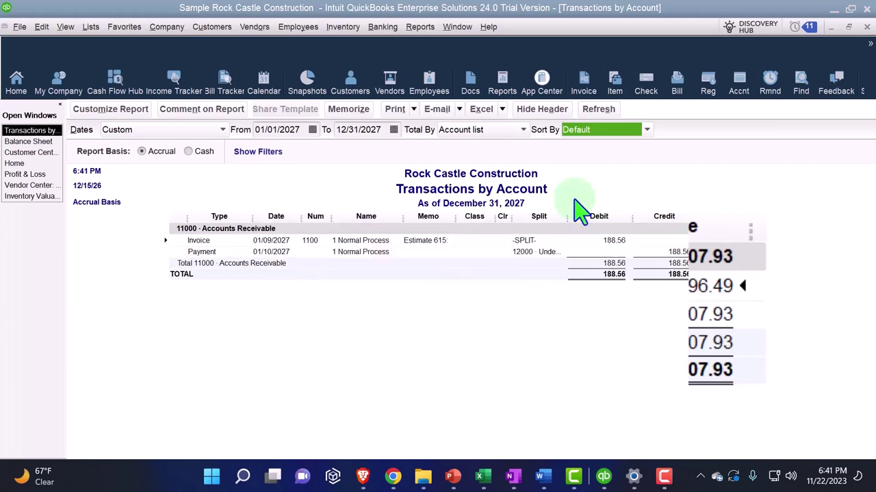
click(420, 27)
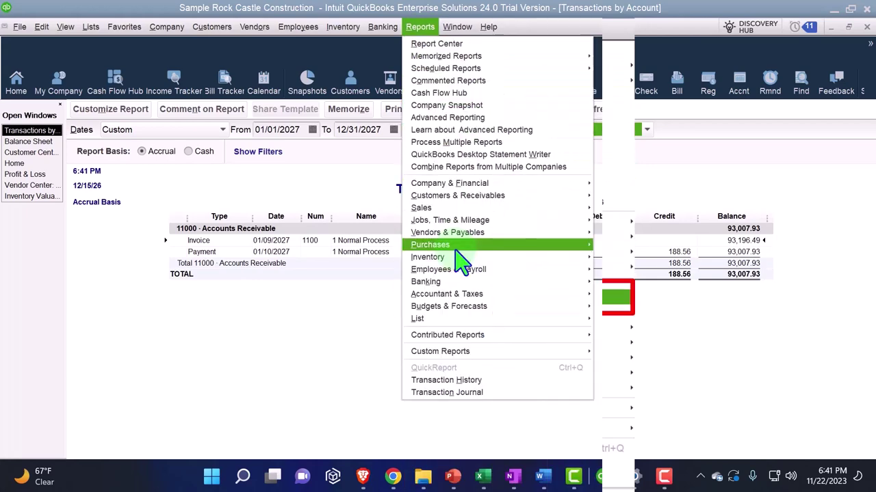
Step: Open Customer Balance Detail from the Customers & Receivables reports
mouse_move(507, 197)
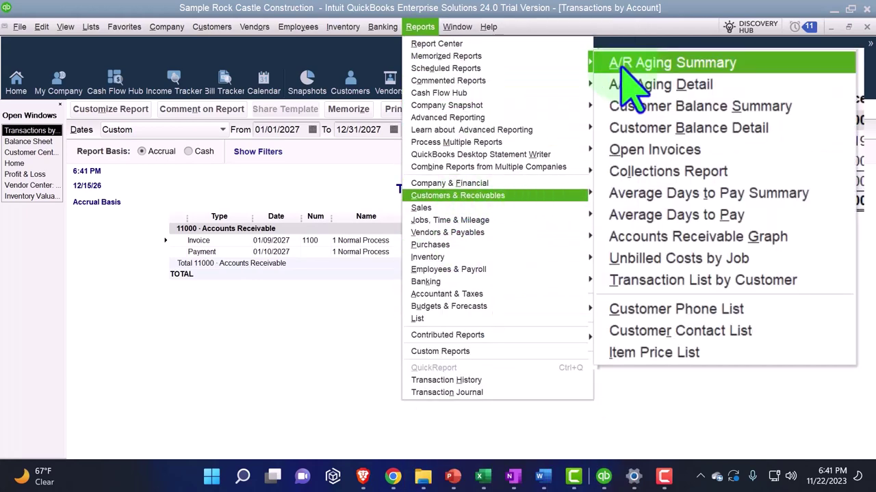
click(711, 130)
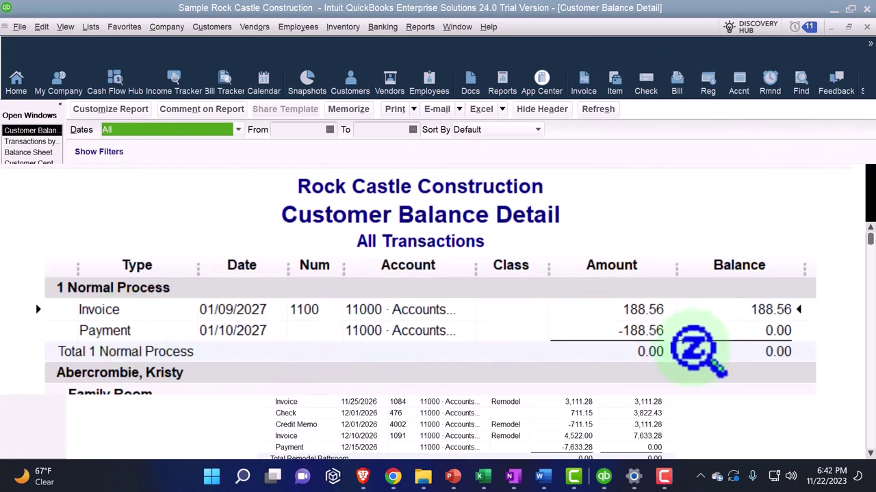
Step: In the Customer Center, list 1 Normal Process's invoices for all dates
click(42, 166)
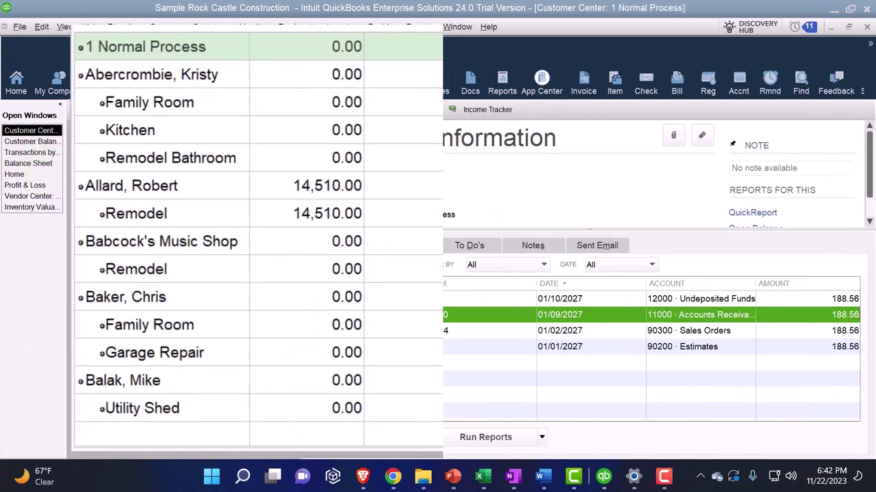
click(205, 46)
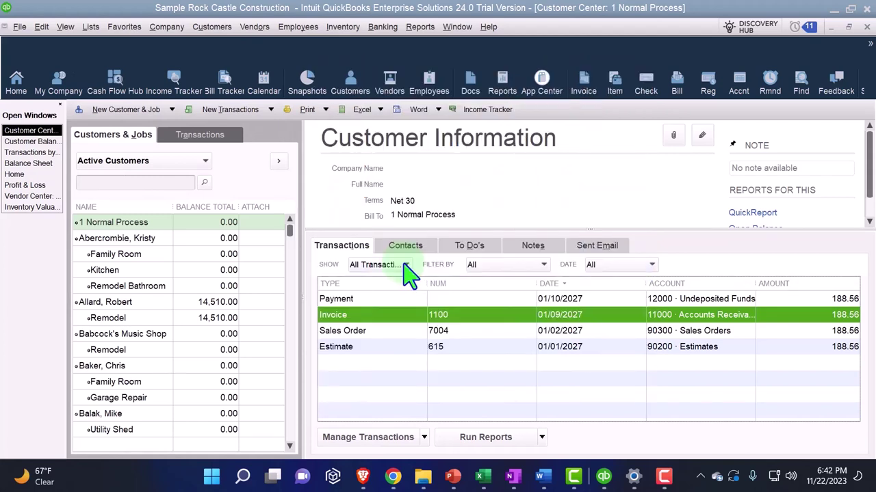
click(404, 265)
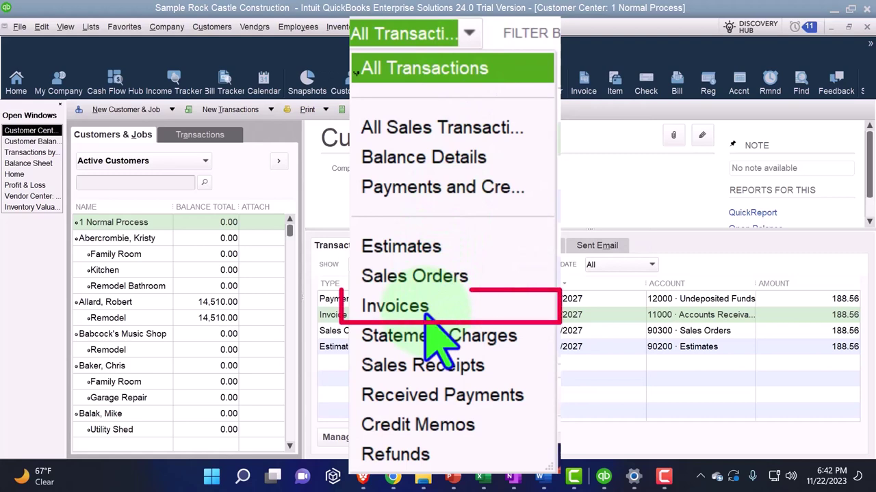
click(411, 308)
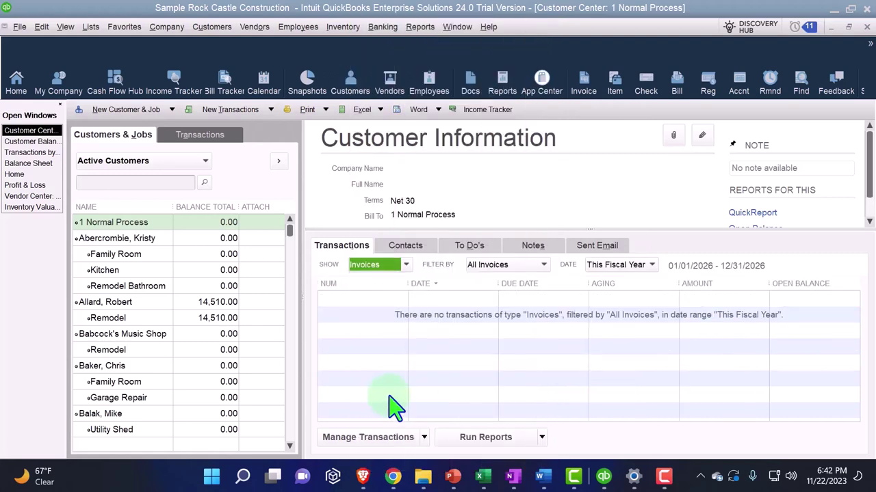
click(648, 265)
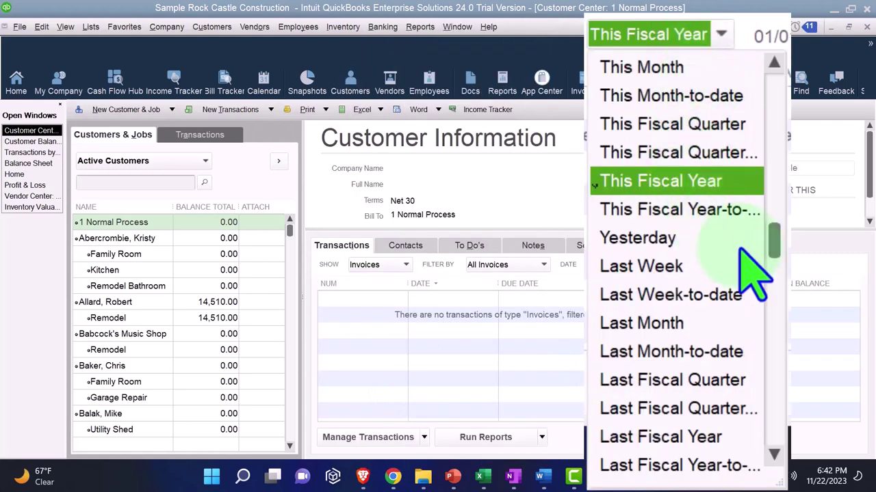
drag(773, 245, 771, 35)
click(606, 65)
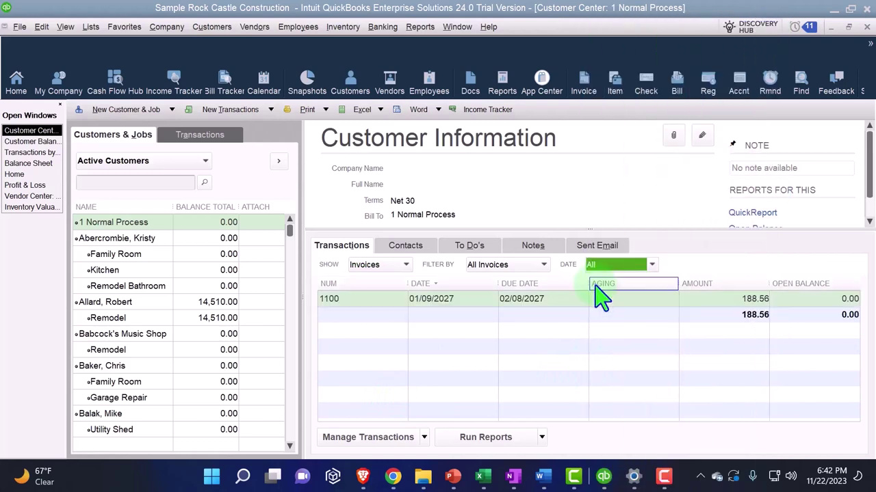
Step: Filter to open invoices, revert to all invoices and all transactions, then return Home
click(542, 266)
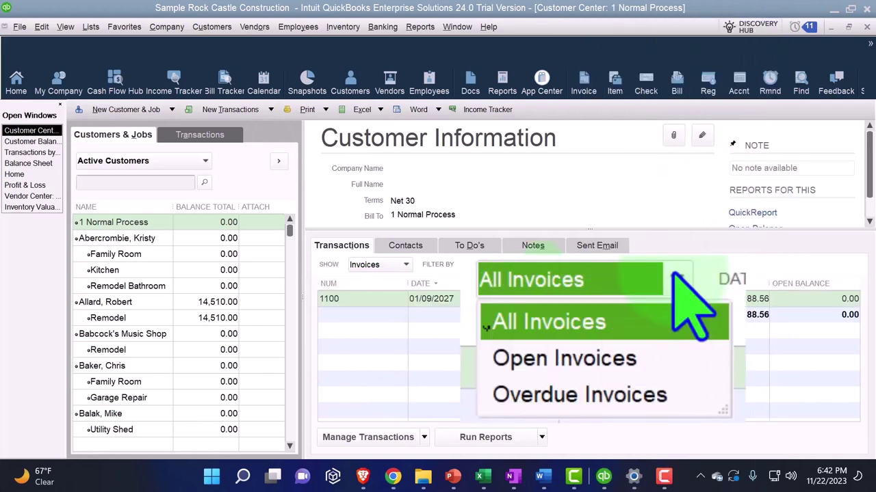
click(643, 358)
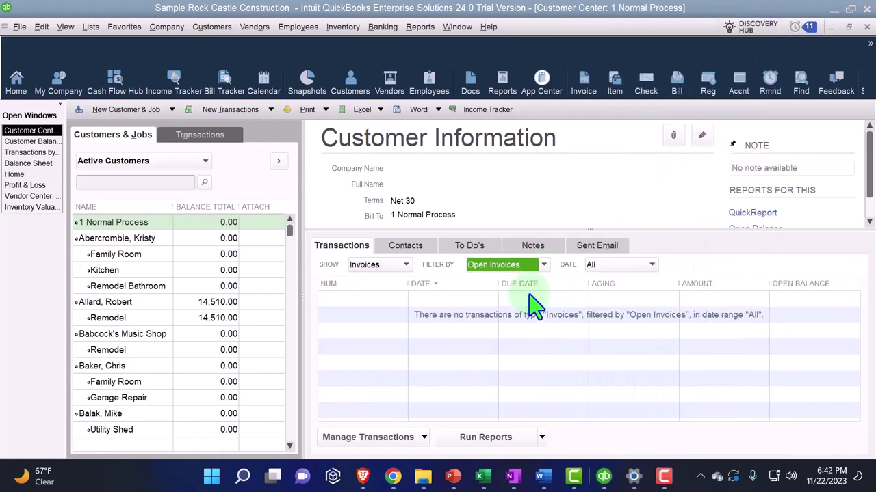
click(540, 267)
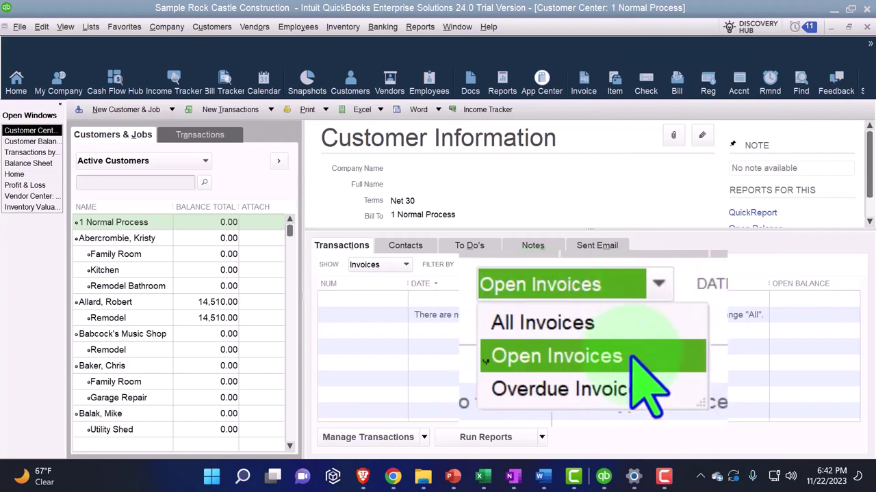
click(533, 324)
click(403, 265)
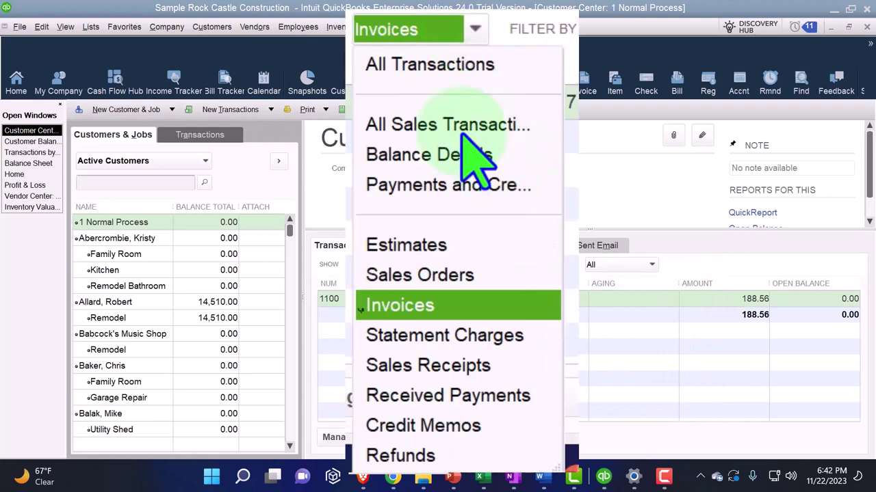
click(378, 276)
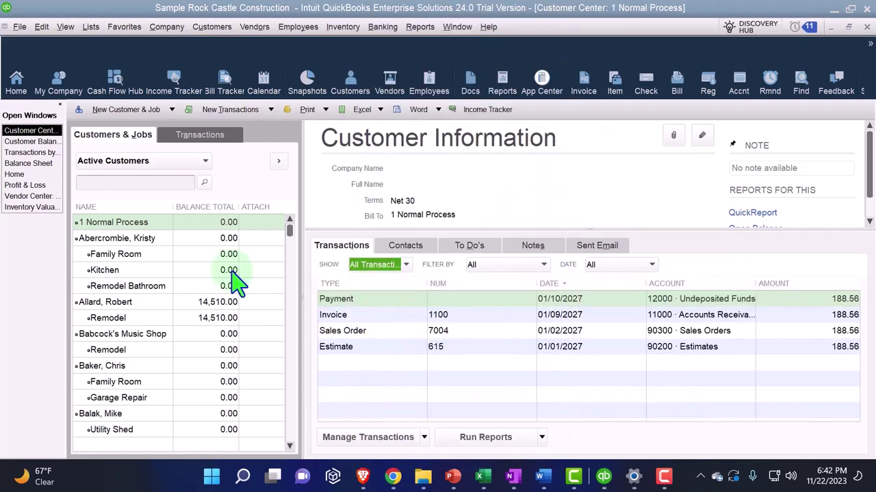
click(21, 175)
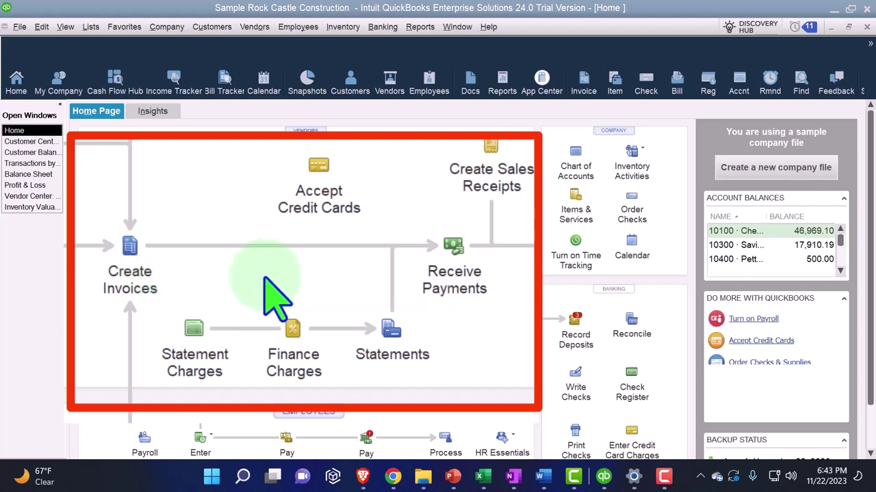
Step: Select the Accounts Receivable balances in the Excel trial balance, then return to Customer Balance Detail
click(482, 476)
drag(360, 121, 645, 129)
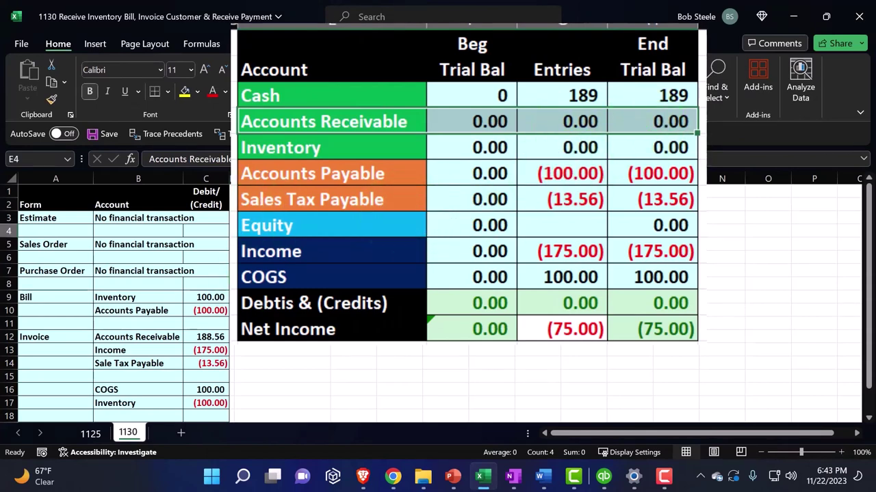
click(794, 17)
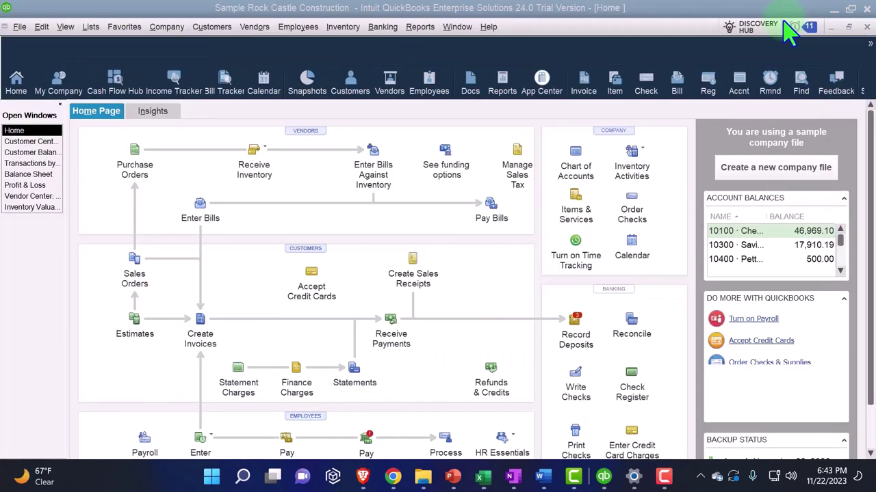
click(48, 154)
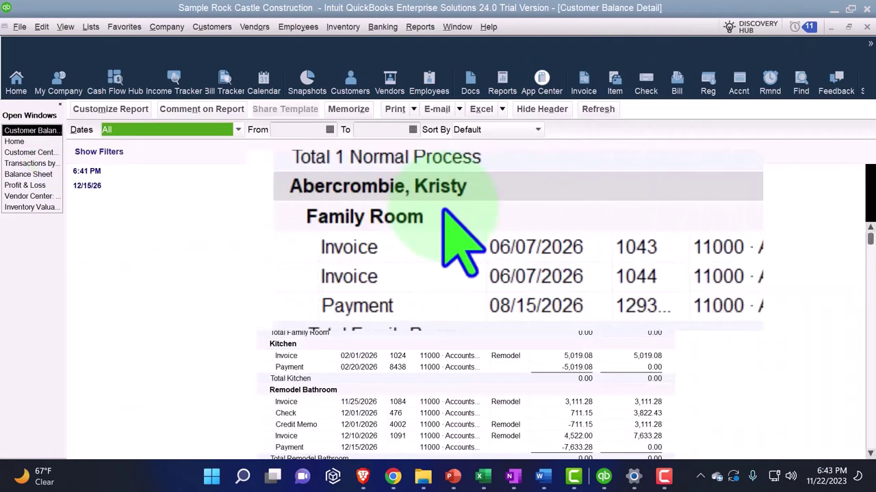